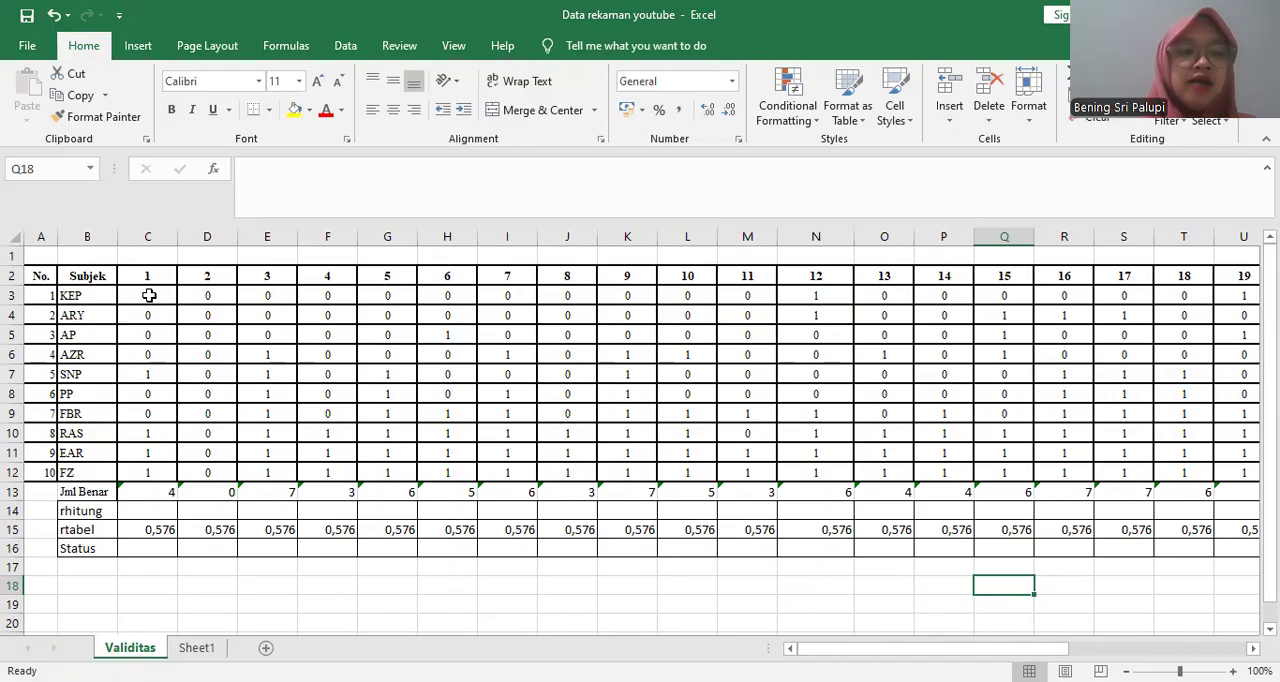
# - Clear the existing Jml Benar sums in row 13 for all 30 items, C13 to AF13
pyautogui.click(152, 279)
pyautogui.press('Down')
pyautogui.press('Down')
pyautogui.press('Down')
pyautogui.press('Down')
pyautogui.press('Down')
pyautogui.press('Down')
pyautogui.press('Down')
pyautogui.press('Down')
pyautogui.press('Down')
pyautogui.press('Down')
pyautogui.press('Down')
pyautogui.press('Down')
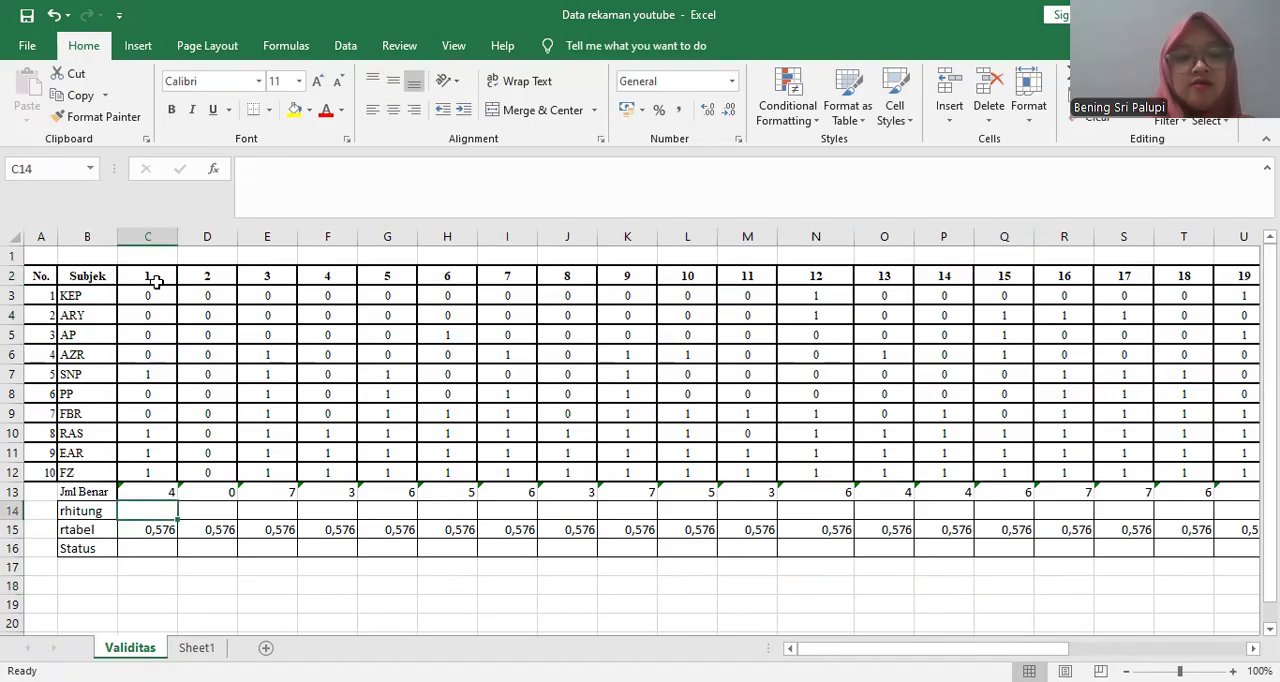
pyautogui.press('Up')
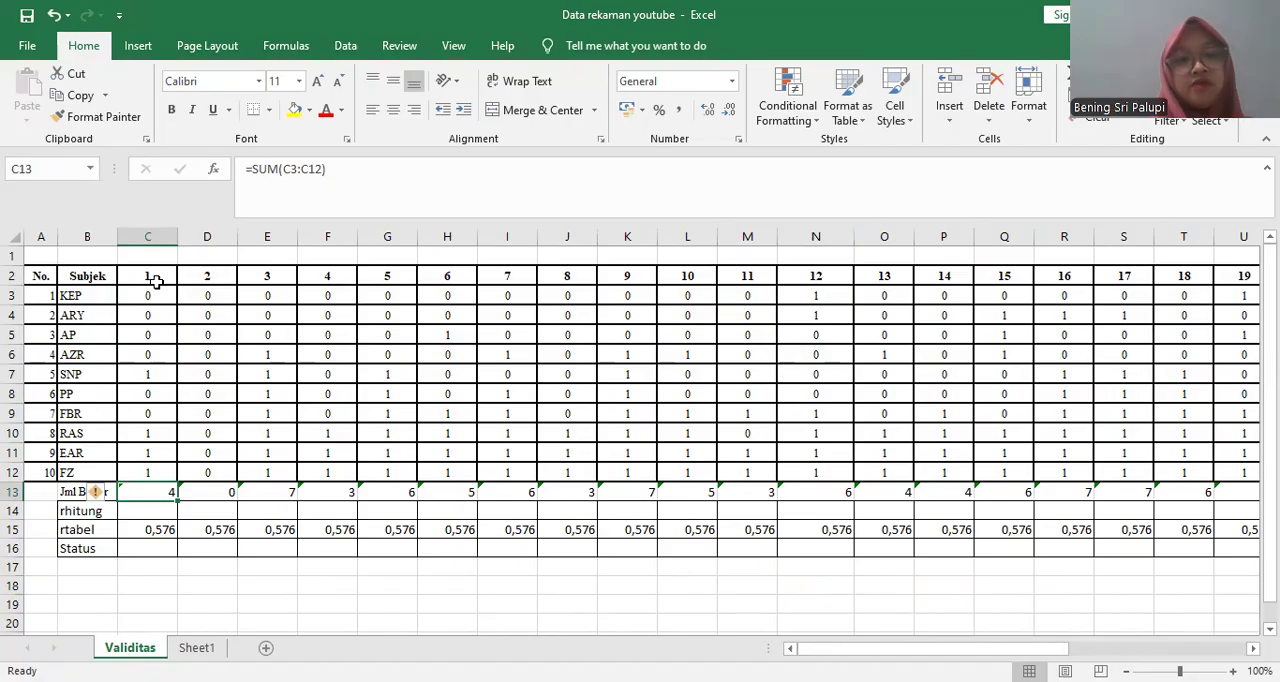
pyautogui.hotkey('shift', 'Right')
pyautogui.hotkey('shift', 'Right')
pyautogui.hotkey('shift', 'Right')
pyautogui.hotkey('shift', 'Right')
pyautogui.hotkey('shift', 'Right')
pyautogui.hotkey('shift', 'Right')
pyautogui.hotkey('shift', 'Right')
pyautogui.hotkey('shift', 'Right')
pyautogui.hotkey('shift', 'Right')
pyautogui.hotkey('shift', 'Right')
pyautogui.hotkey('shift', 'Right')
pyautogui.hotkey('shift', 'Right')
pyautogui.hotkey('shift', 'Right')
pyautogui.hotkey('shift', 'Right')
pyautogui.hotkey('shift', 'Right')
pyautogui.hotkey('shift', 'Right')
pyautogui.hotkey('shift', 'Right')
pyautogui.hotkey('shift', 'Right')
pyautogui.hotkey('shift', 'Right')
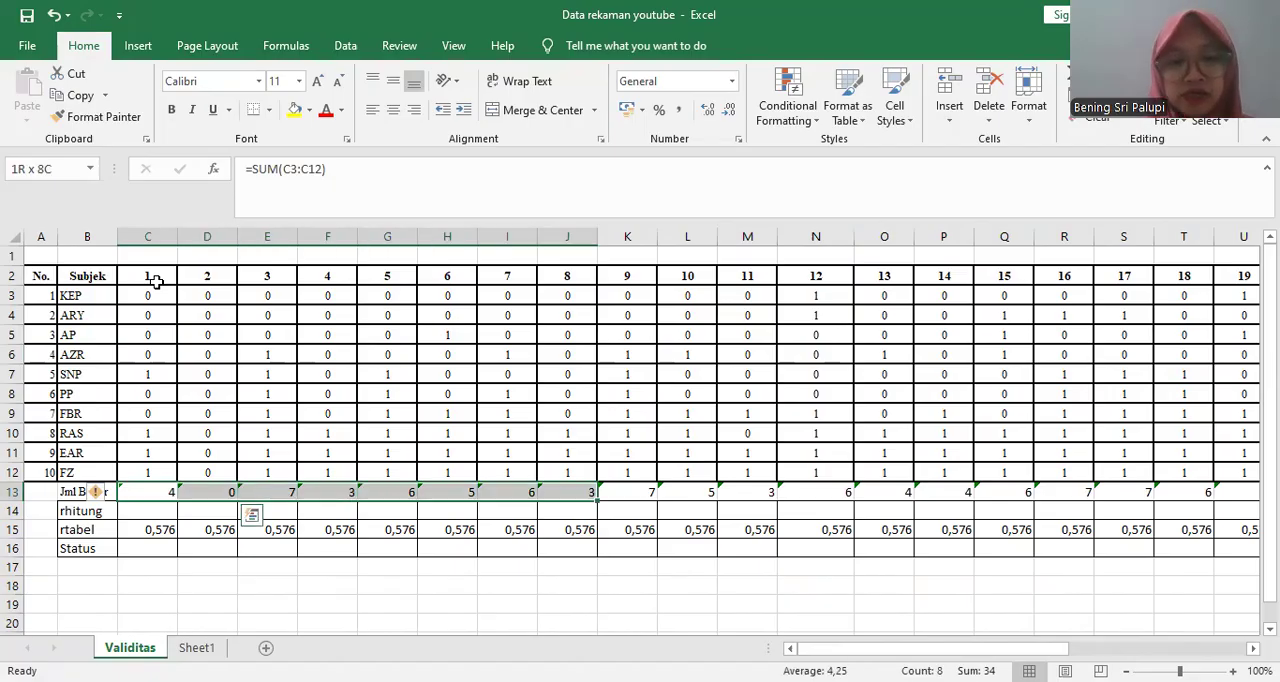
pyautogui.hotkey('shift', 'Right')
pyautogui.hotkey('shift', 'Right')
pyautogui.hotkey('shift', 'Right')
pyautogui.hotkey('shift', 'Right')
pyautogui.hotkey('shift', 'Right')
pyautogui.hotkey('shift', 'Right')
pyautogui.hotkey('shift', 'Right')
pyautogui.hotkey('shift', 'Right')
pyautogui.hotkey('shift', 'Right')
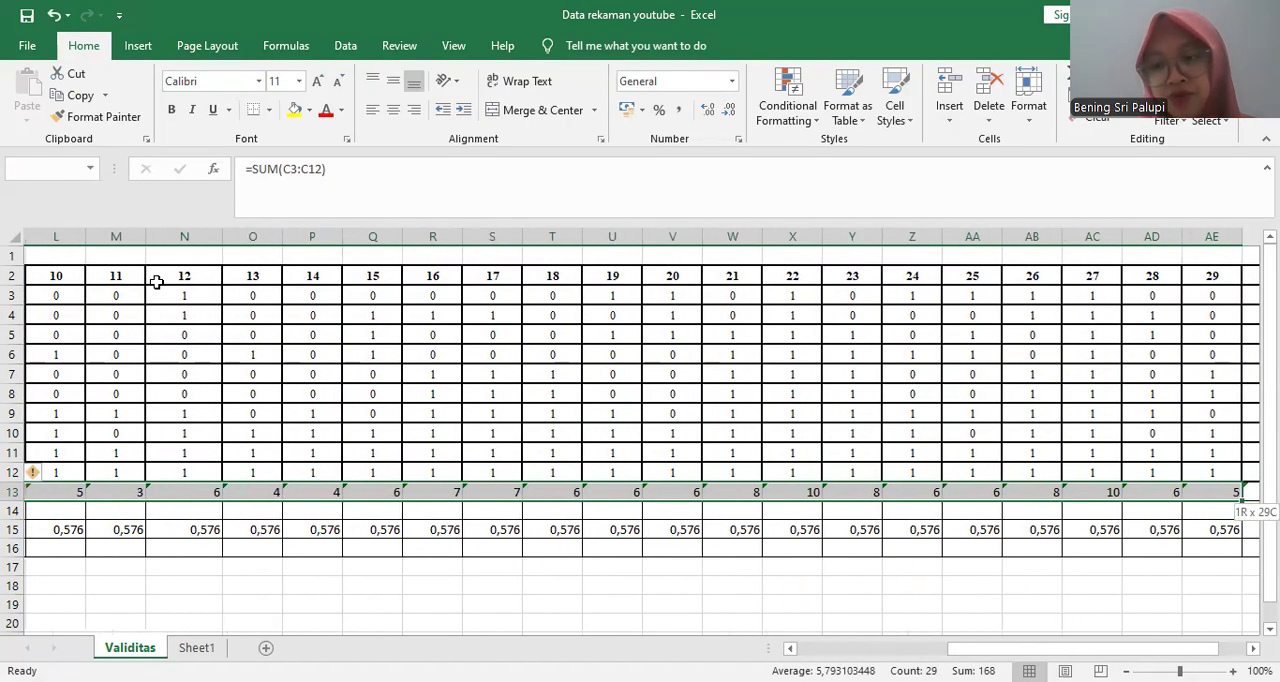
pyautogui.hotkey('shift', 'Right')
pyautogui.hotkey('shift', 'Right')
pyautogui.hotkey('shift', 'Right')
pyautogui.hotkey('shift', 'Right')
pyautogui.hotkey('shift', 'Left')
pyautogui.hotkey('shift', 'Left')
pyautogui.hotkey('shift', 'Left')
pyautogui.hotkey('shift', 'Left')
pyautogui.hotkey('shift', 'Right')
pyautogui.press('Delete')
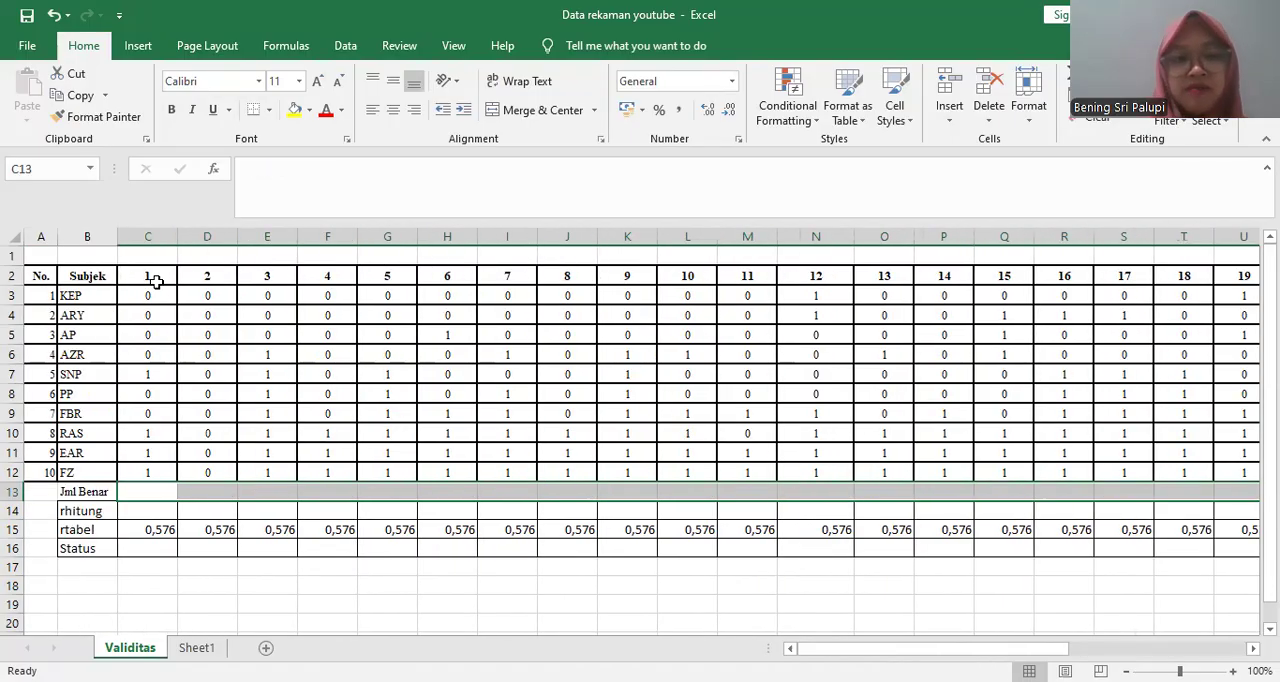
# - Sum item 1's scores in C13 with =SUM(C3:C12) and fill the formula across the Jml Benar row to AF13
pyautogui.press('Left')
pyautogui.press('Right')
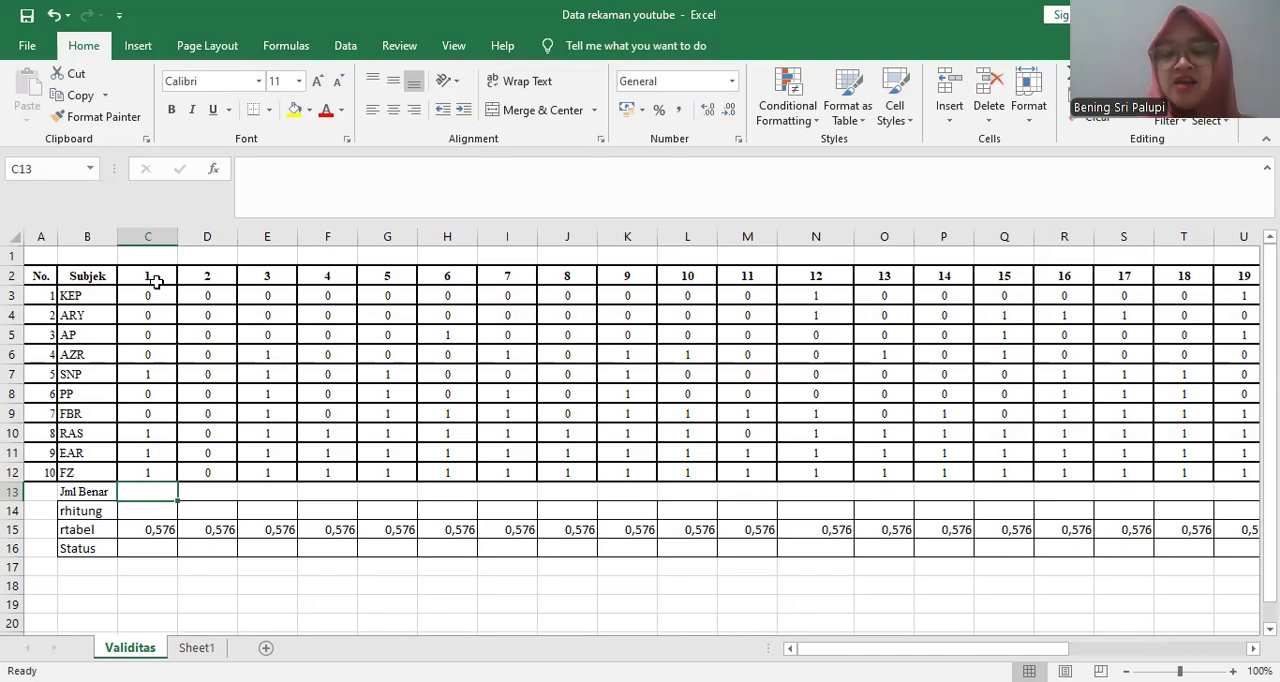
pyautogui.press('Up')
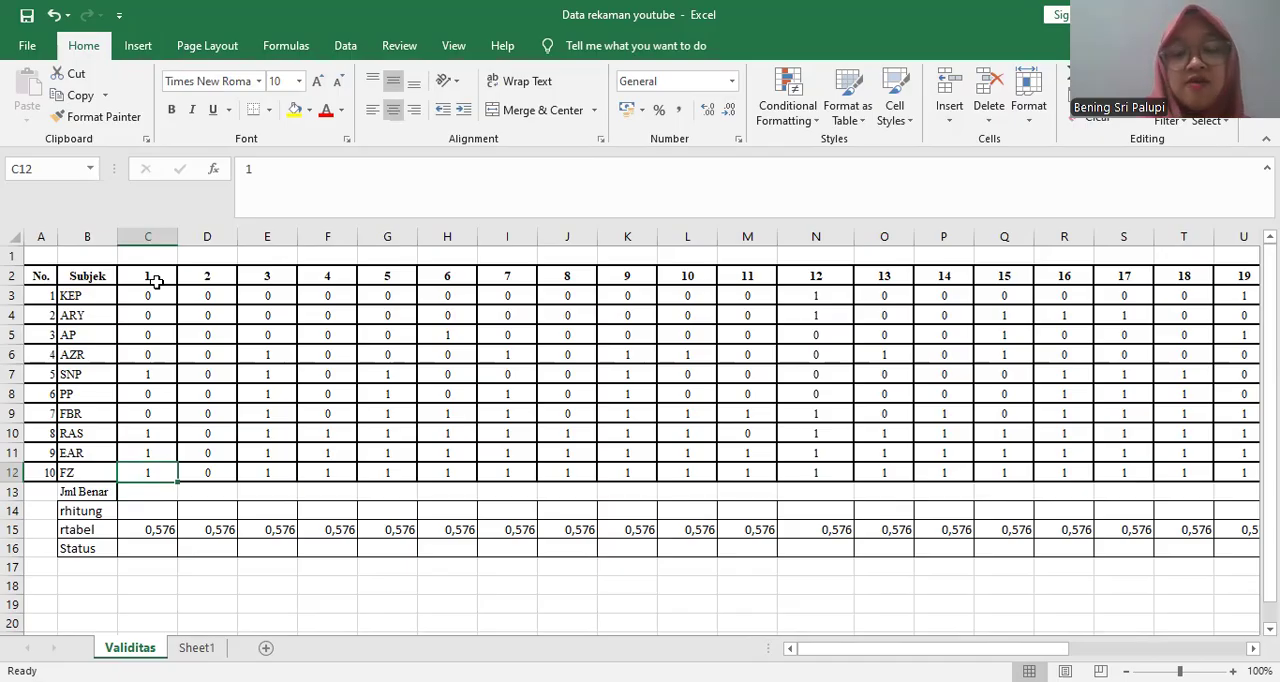
pyautogui.press('Down')
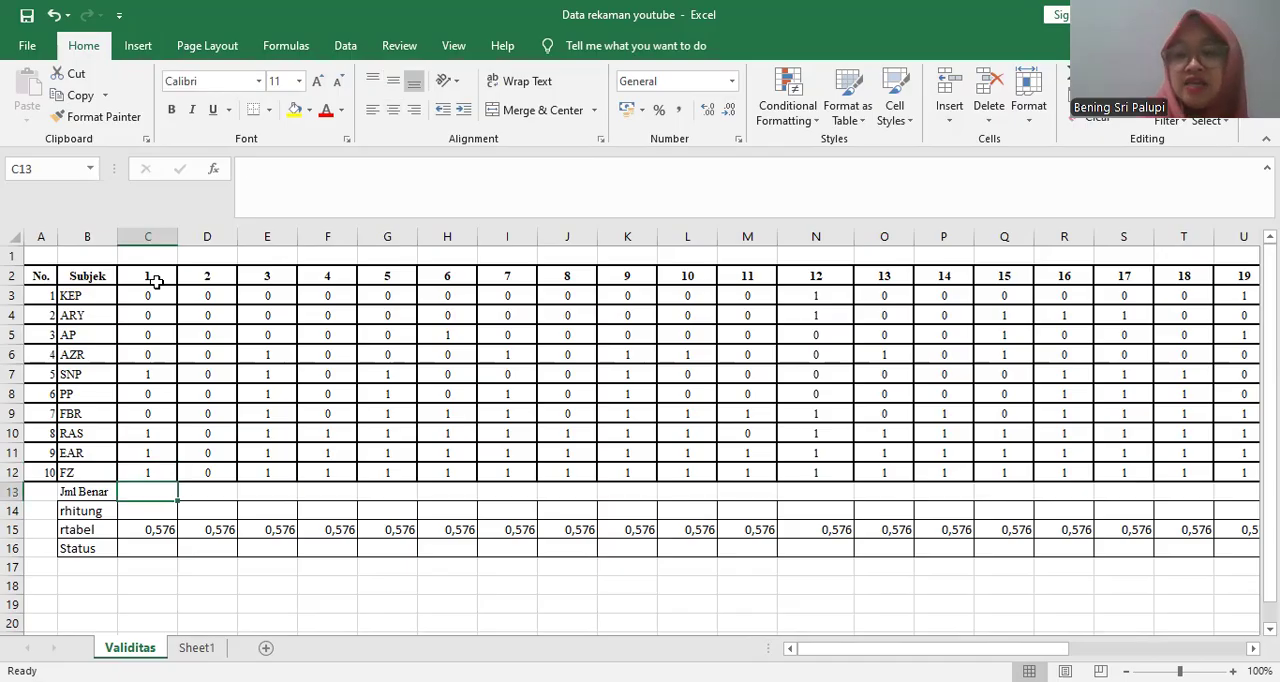
pyautogui.write('=')
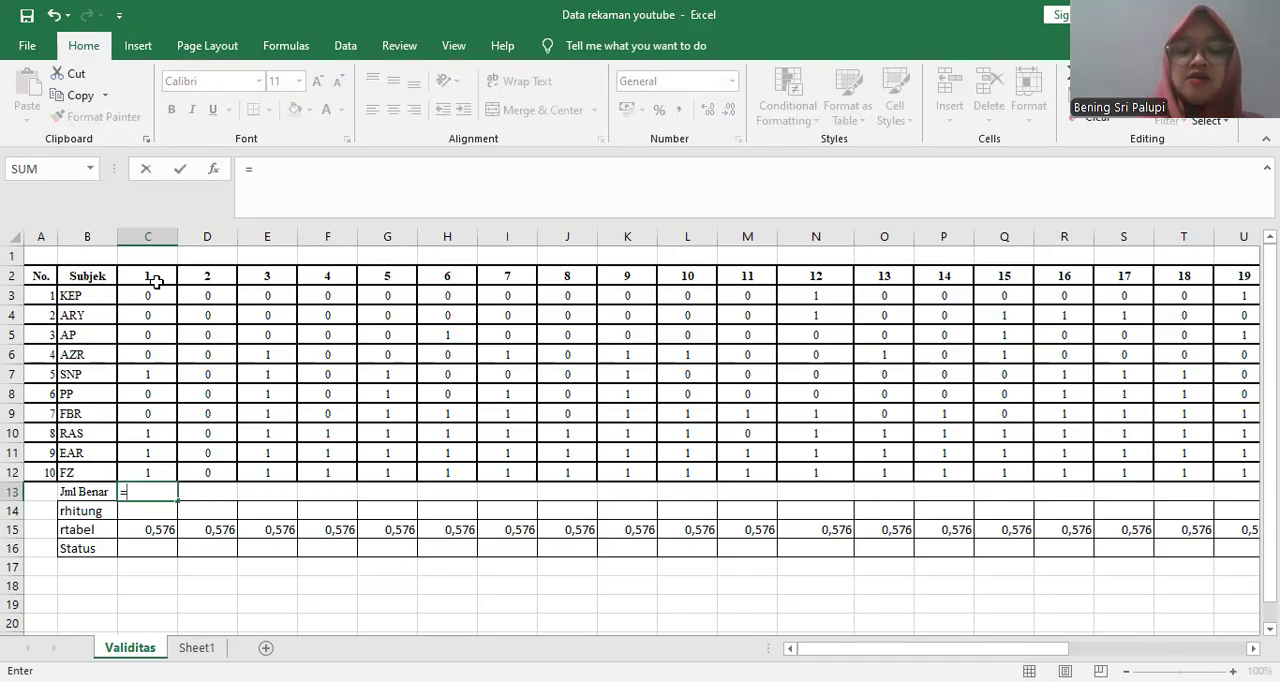
pyautogui.write('SUM(')
pyautogui.moveTo(160, 296); pyautogui.dragTo(163, 487)
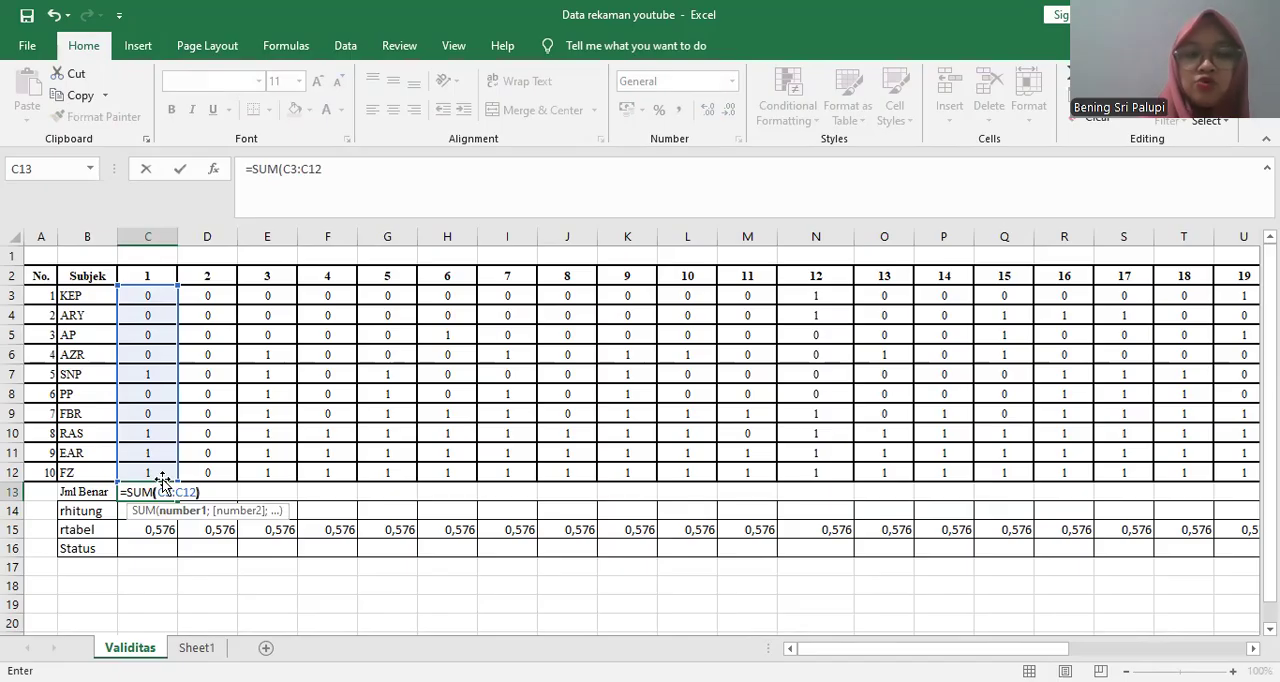
pyautogui.write(')')
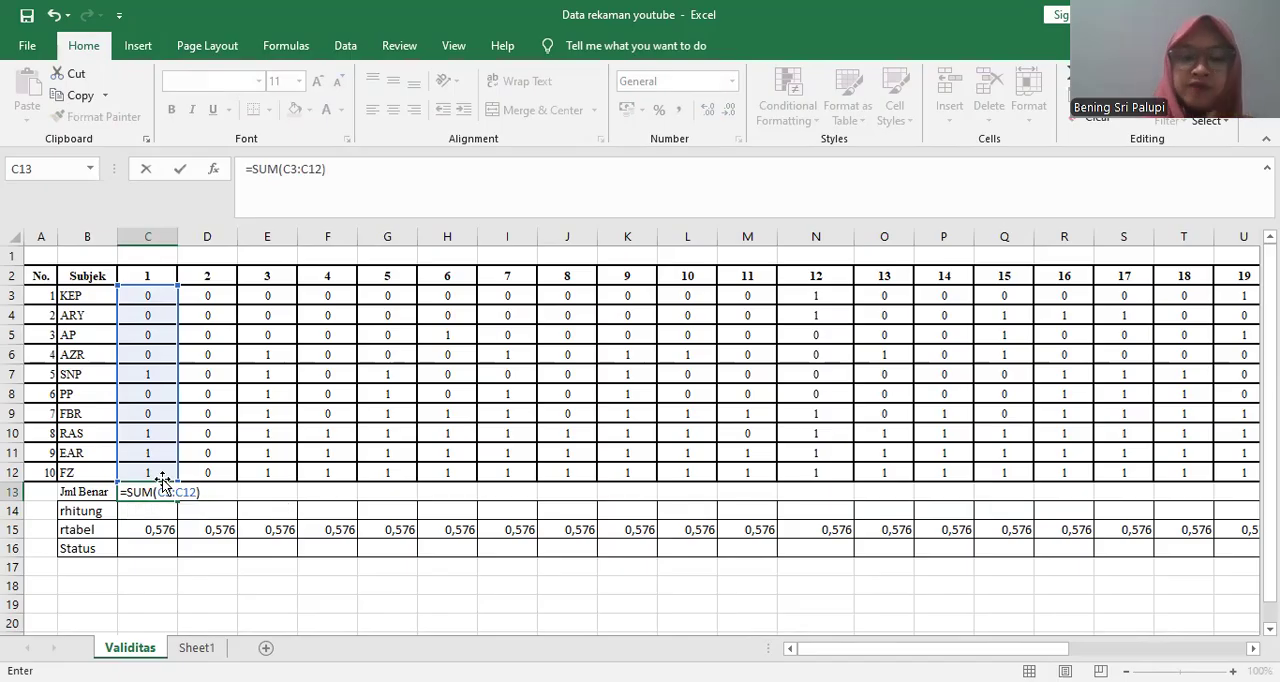
pyautogui.press('Return')
pyautogui.click(171, 491)
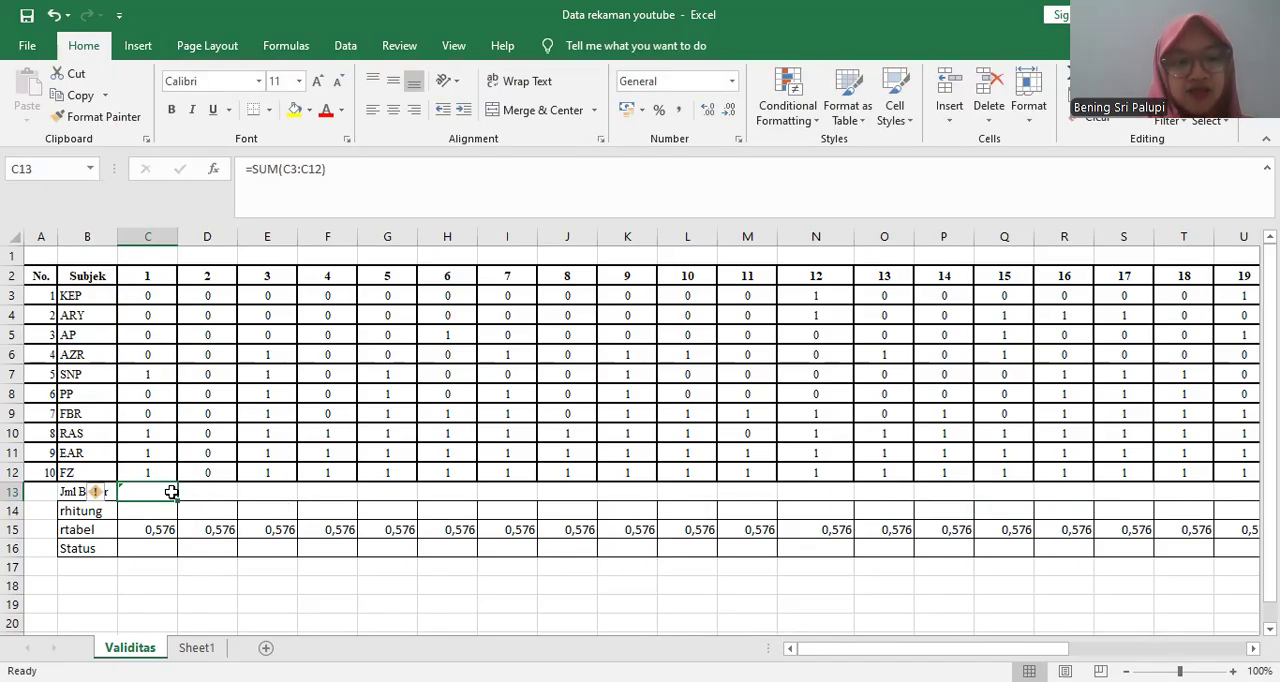
pyautogui.moveTo(171, 491); pyautogui.dragTo(1104, 530)
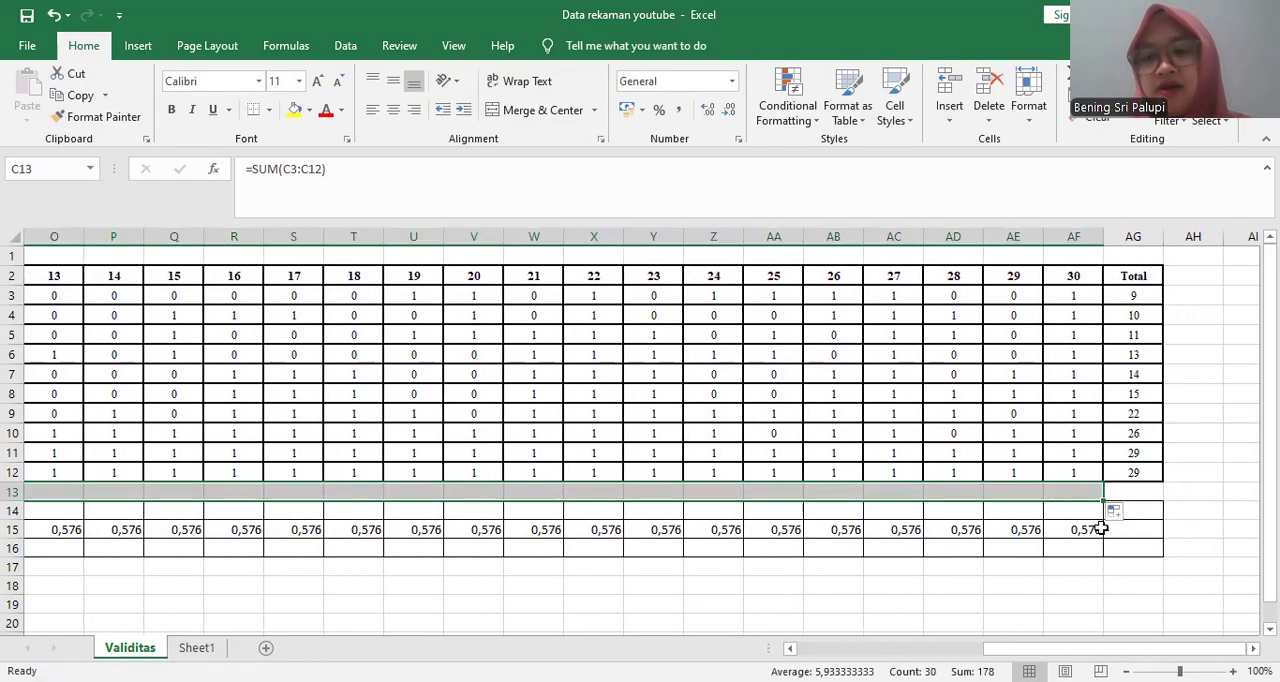
# - Clear the existing subject totals in the Total column, AG3 to AG12
pyautogui.click(1128, 298)
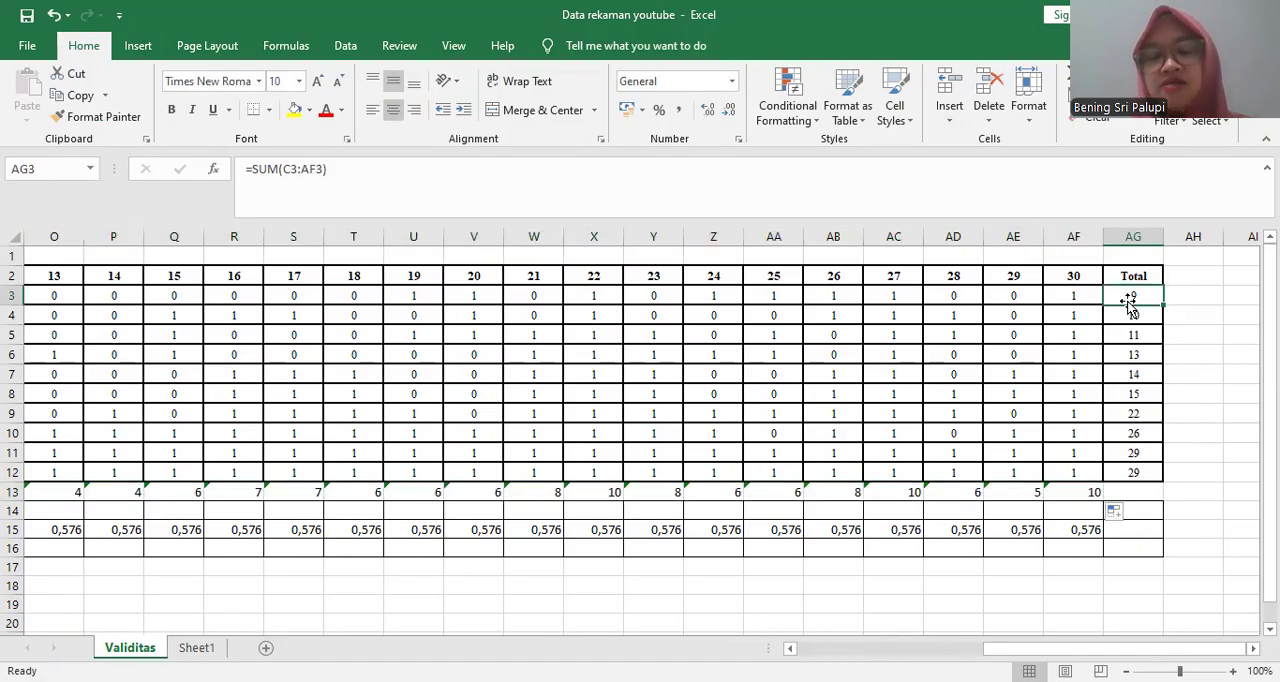
pyautogui.hotkey('shift', 'Down')
pyautogui.hotkey('shift', 'Down')
pyautogui.hotkey('shift', 'Down')
pyautogui.hotkey('shift', 'Down')
pyautogui.hotkey('shift', 'Down')
pyautogui.hotkey('shift', 'Down')
pyautogui.hotkey('shift', 'Down')
pyautogui.hotkey('shift', 'Down')
pyautogui.hotkey('shift', 'Down')
pyautogui.hotkey('shift', 'Down')
pyautogui.hotkey('shift', 'Up')
pyautogui.hotkey('shift', 'Up')
pyautogui.hotkey('shift', 'Down')
pyautogui.press('Delete')
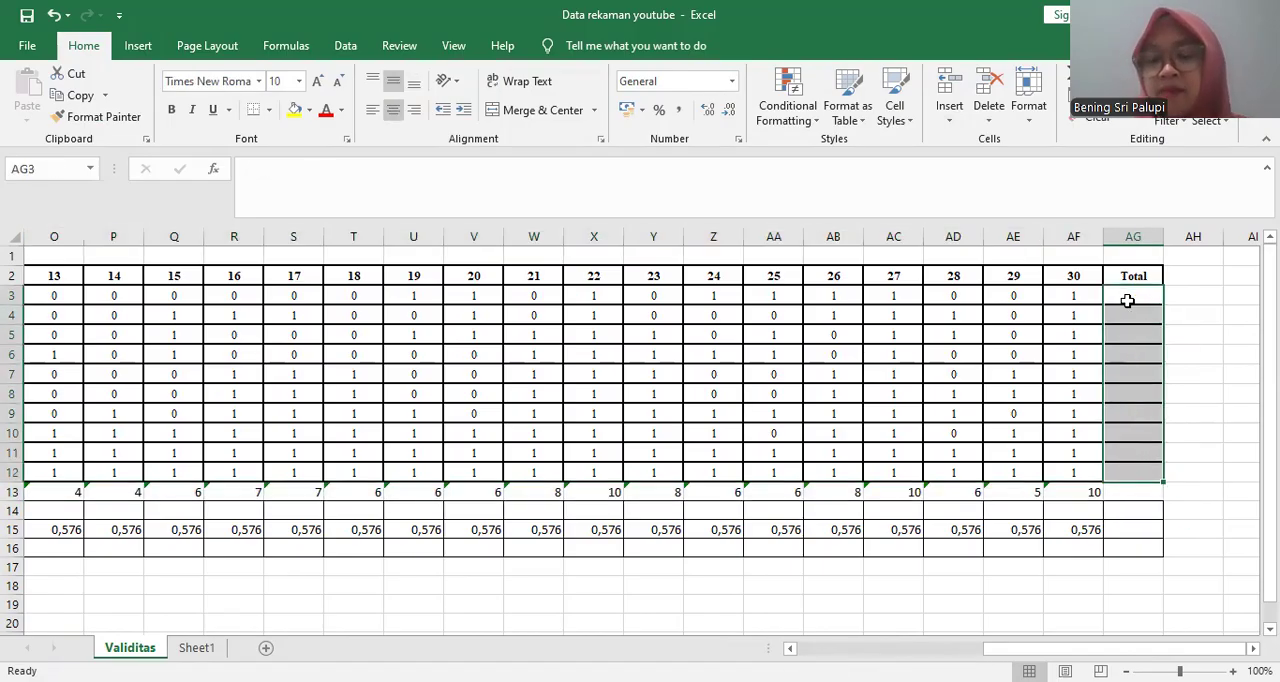
# - Total the first subject's scores in AG3 with =SUM(C3:AF3) and fill the formula down to AG12
pyautogui.press('Up')
pyautogui.press('Down')
pyautogui.write('=')
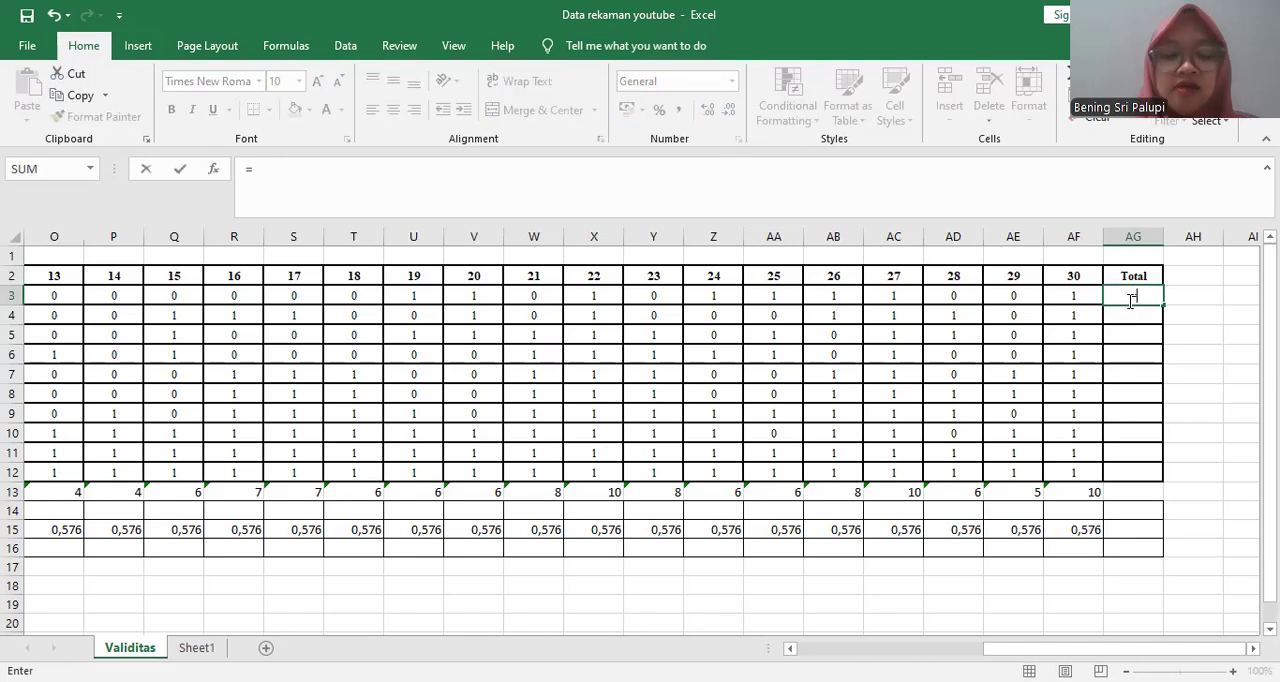
pyautogui.write('SUM(')
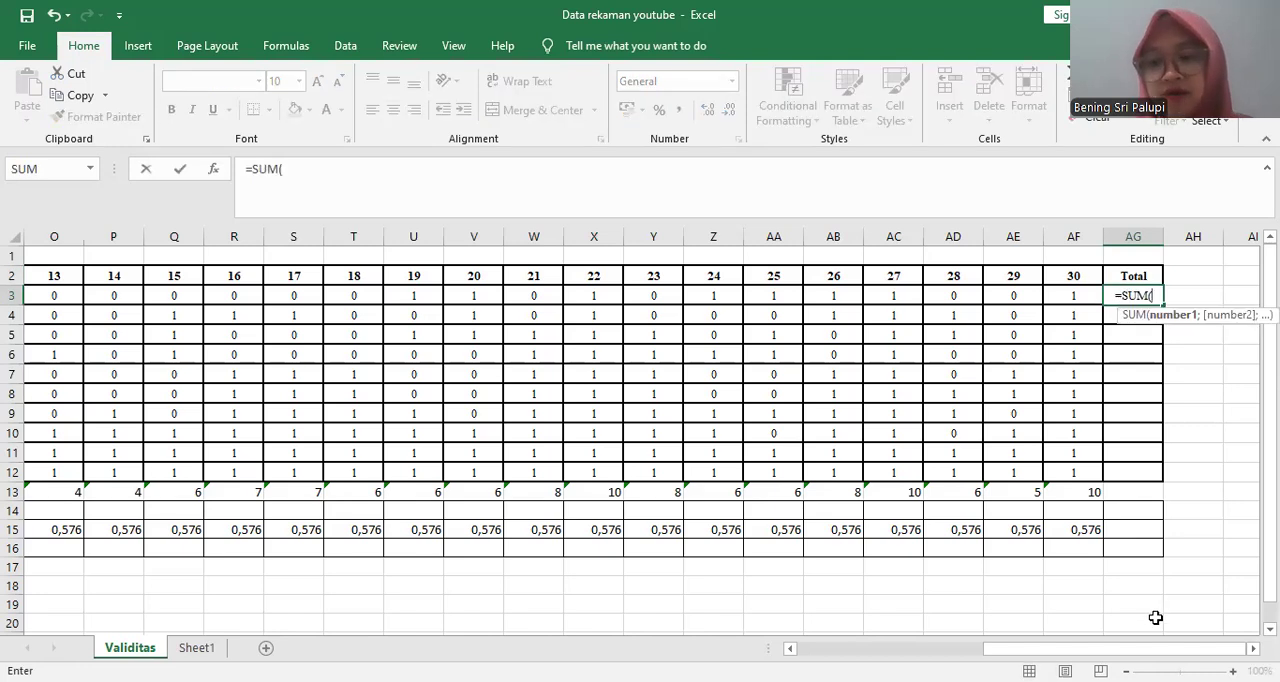
pyautogui.moveTo(1149, 648); pyautogui.dragTo(965, 648)
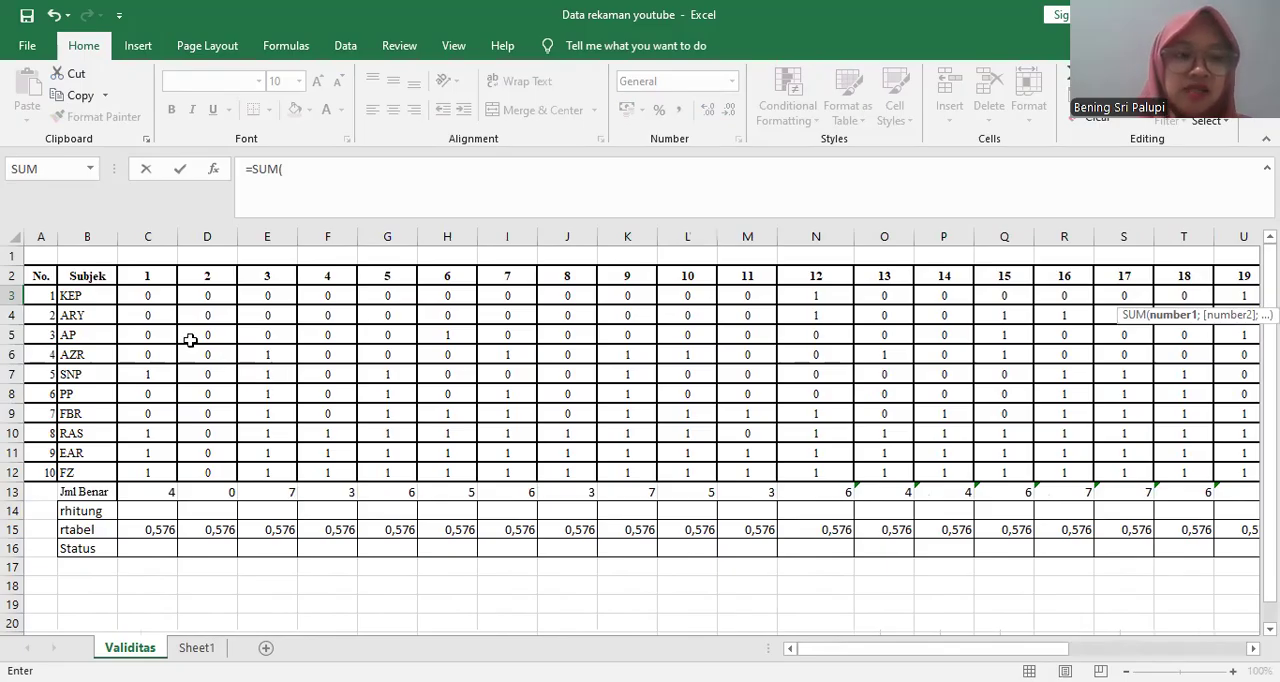
pyautogui.click(147, 296)
pyautogui.moveTo(172, 303); pyautogui.dragTo(972, 305)
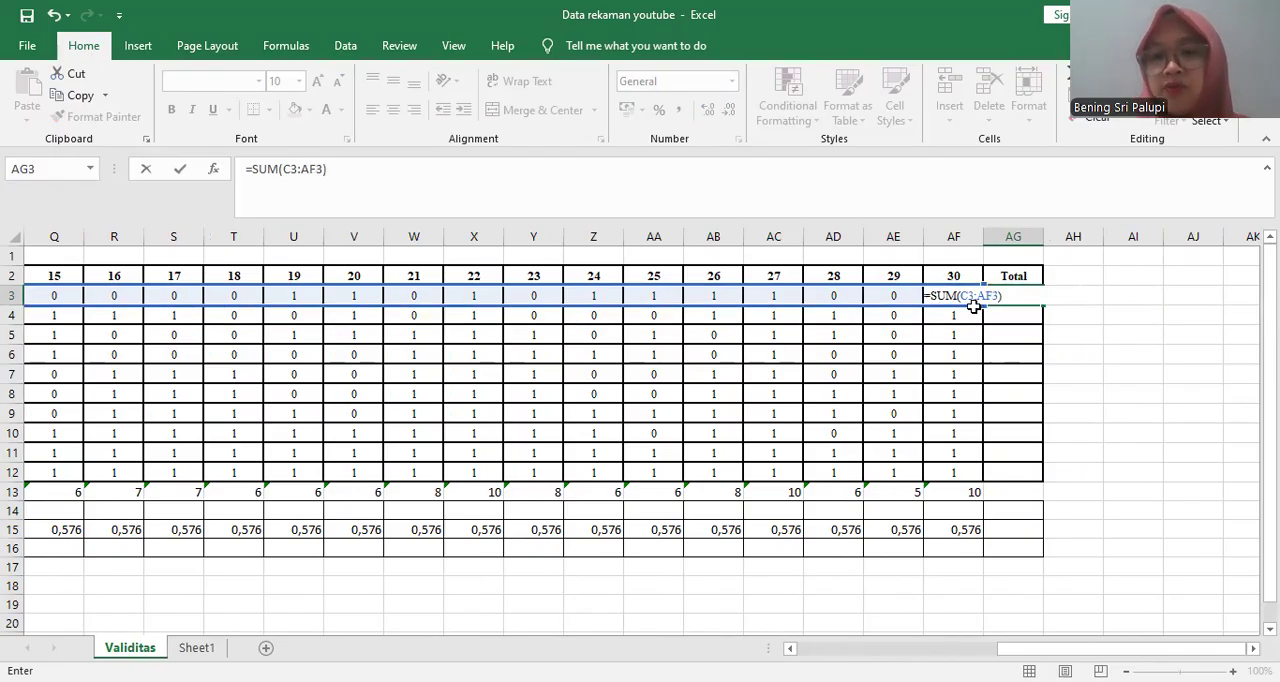
pyautogui.press('Return')
pyautogui.click(1010, 296)
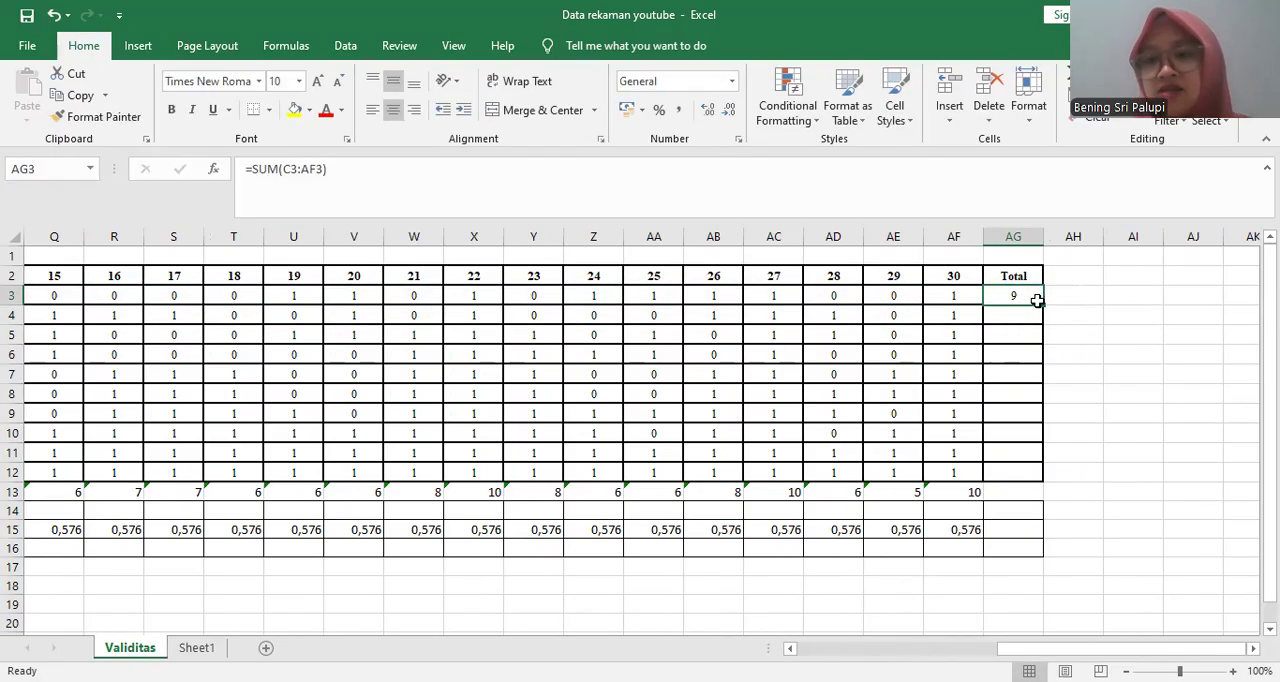
pyautogui.moveTo(1042, 305); pyautogui.dragTo(1038, 484)
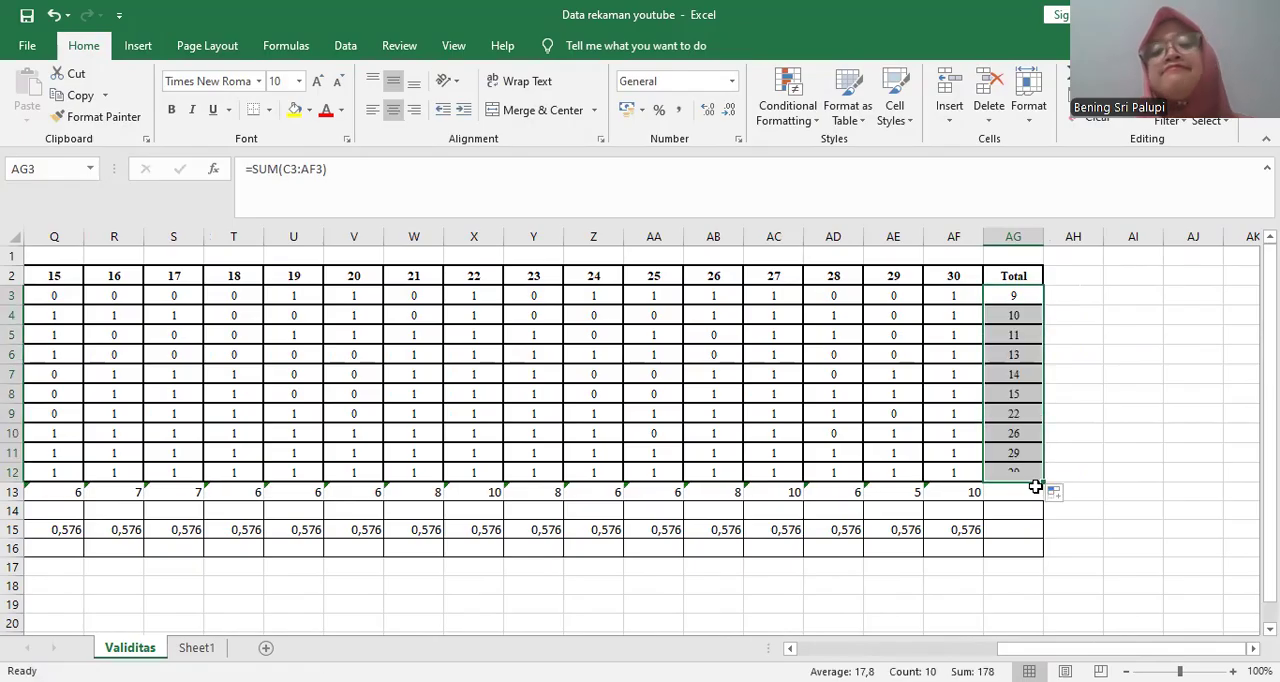
# - Start a CORREL formula in C14 of the rhitung row and open its function arguments
pyautogui.moveTo(1073, 650); pyautogui.dragTo(873, 650)
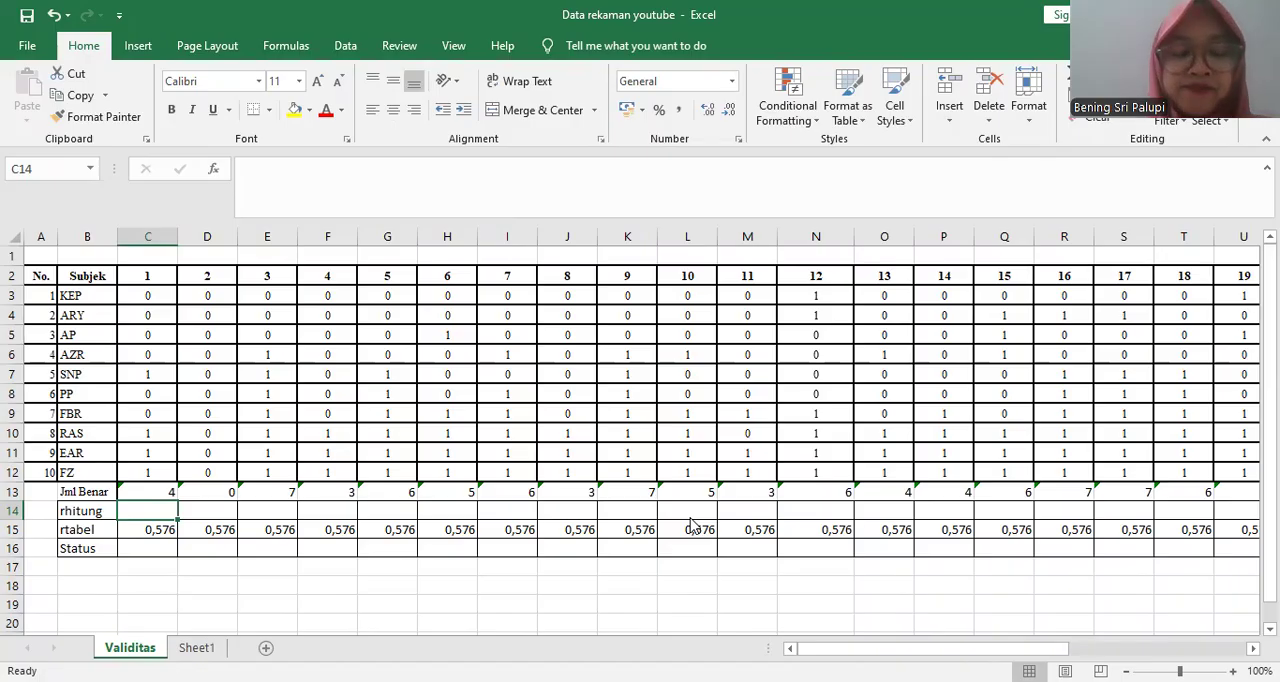
pyautogui.write('CORRE')
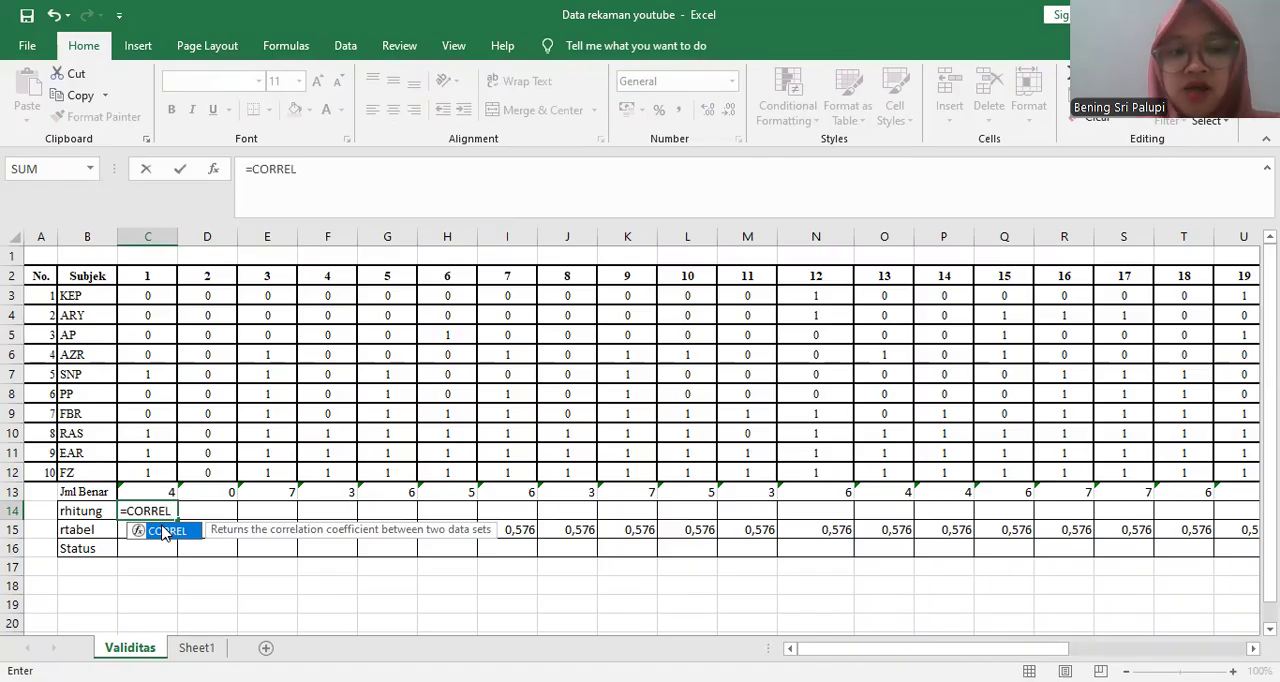
pyautogui.write('L')
pyautogui.doubleClick(163, 531)
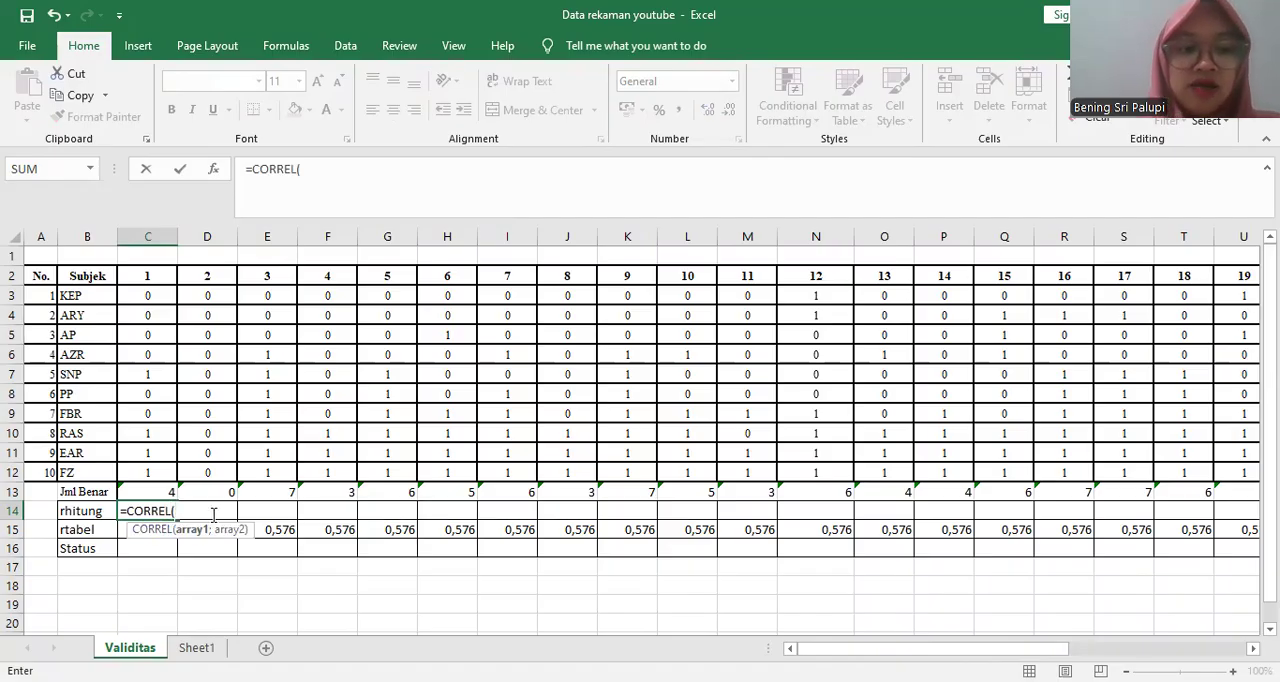
pyautogui.click(214, 170)
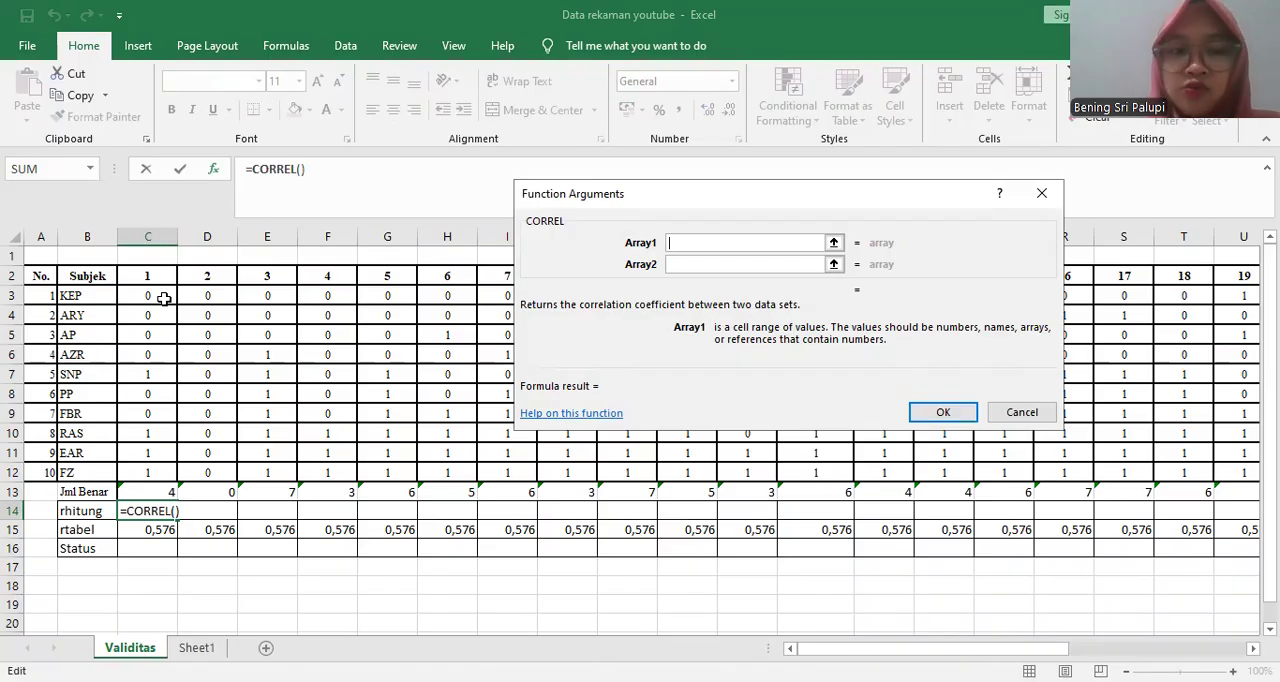
# - Set Array1 of the CORREL function to item 1's scores, C3:C12
pyautogui.click(163, 298)
pyautogui.click(176, 313)
pyautogui.moveTo(176, 313); pyautogui.dragTo(160, 474)
pyautogui.click(165, 297)
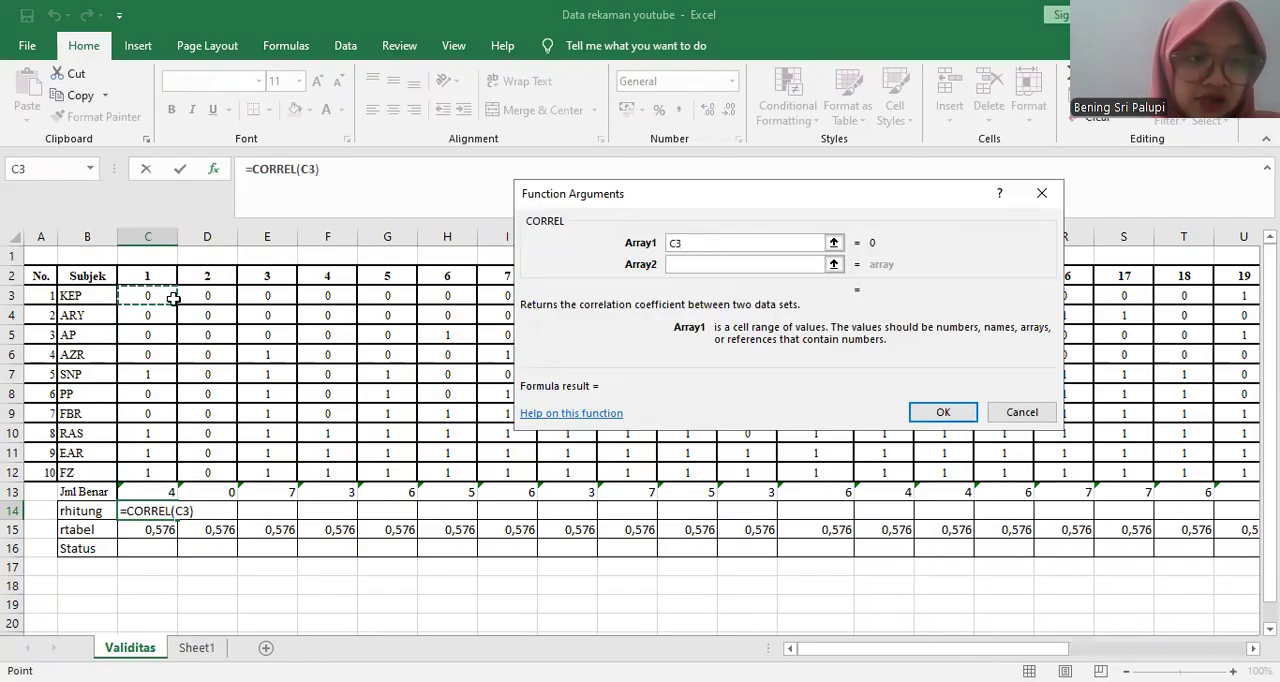
pyautogui.click(180, 298)
pyautogui.moveTo(147, 396); pyautogui.dragTo(147, 396)
pyautogui.click(168, 297)
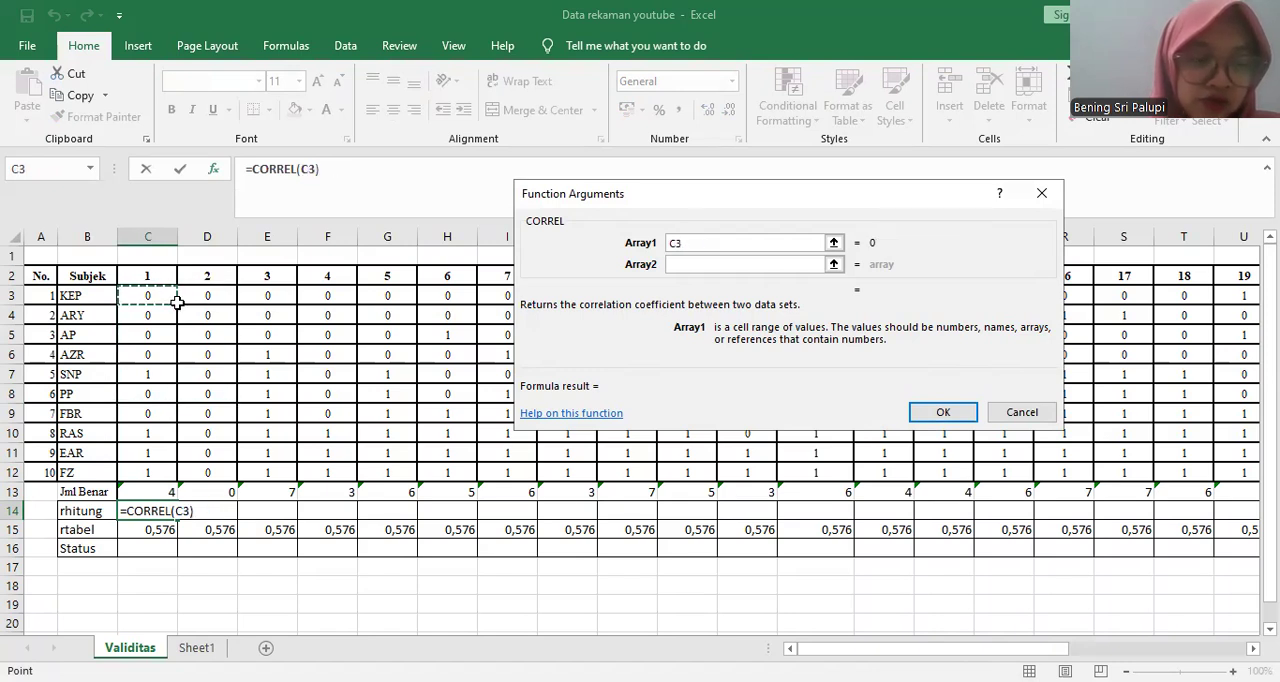
pyautogui.moveTo(173, 463); pyautogui.dragTo(172, 468)
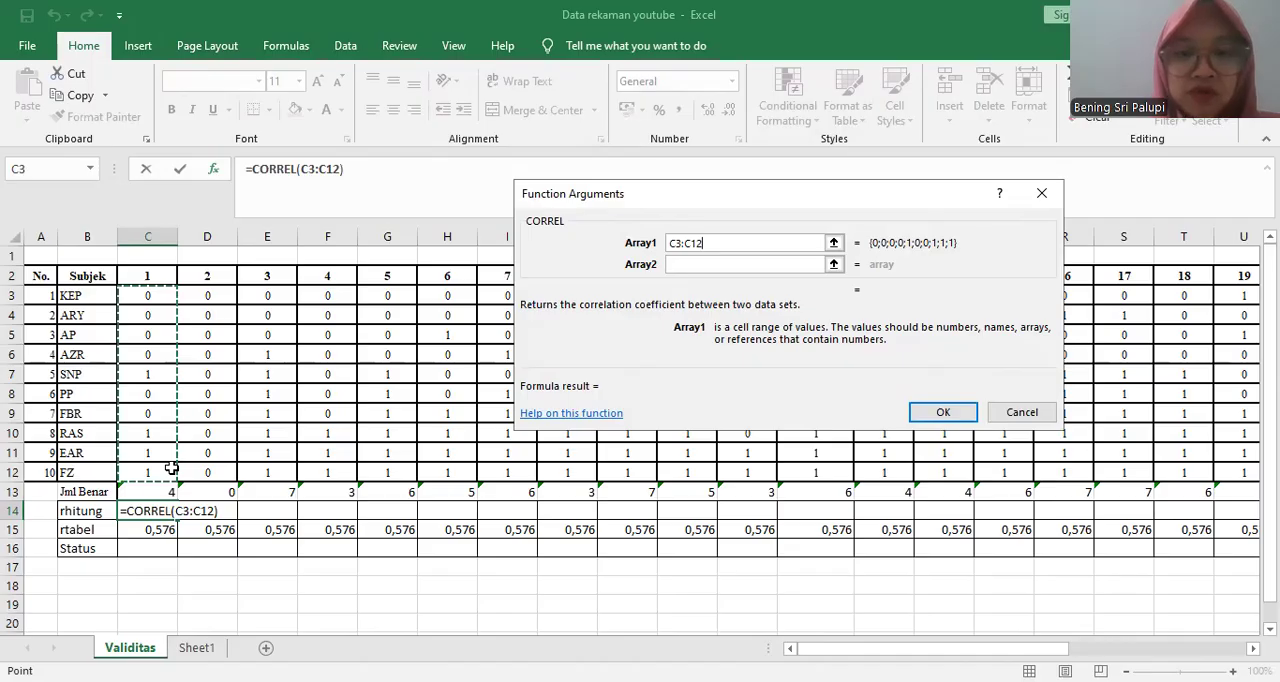
# - Set Array2 of the CORREL function to the subjects' Total scores, AG3:AG12
pyautogui.click(783, 264)
pyautogui.moveTo(930, 648); pyautogui.dragTo(1105, 648)
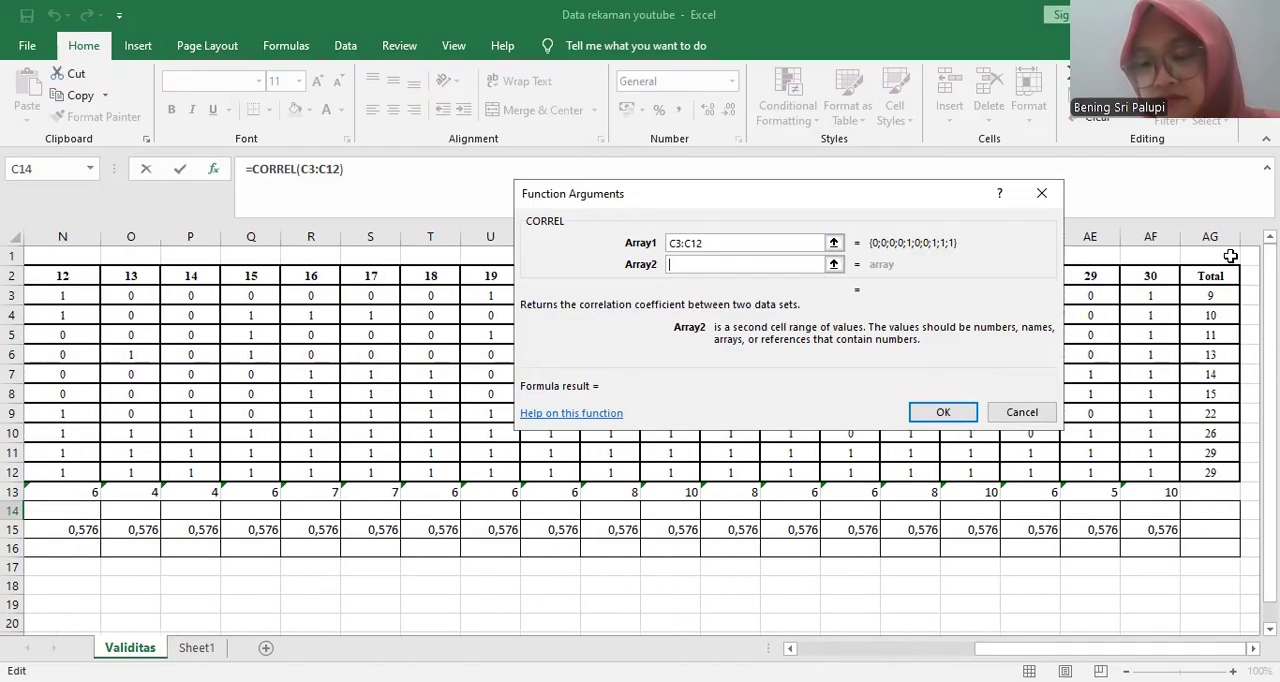
pyautogui.click(1212, 294)
pyautogui.click(1234, 314)
pyautogui.moveTo(1228, 379); pyautogui.dragTo(1233, 372)
pyautogui.click(1236, 304)
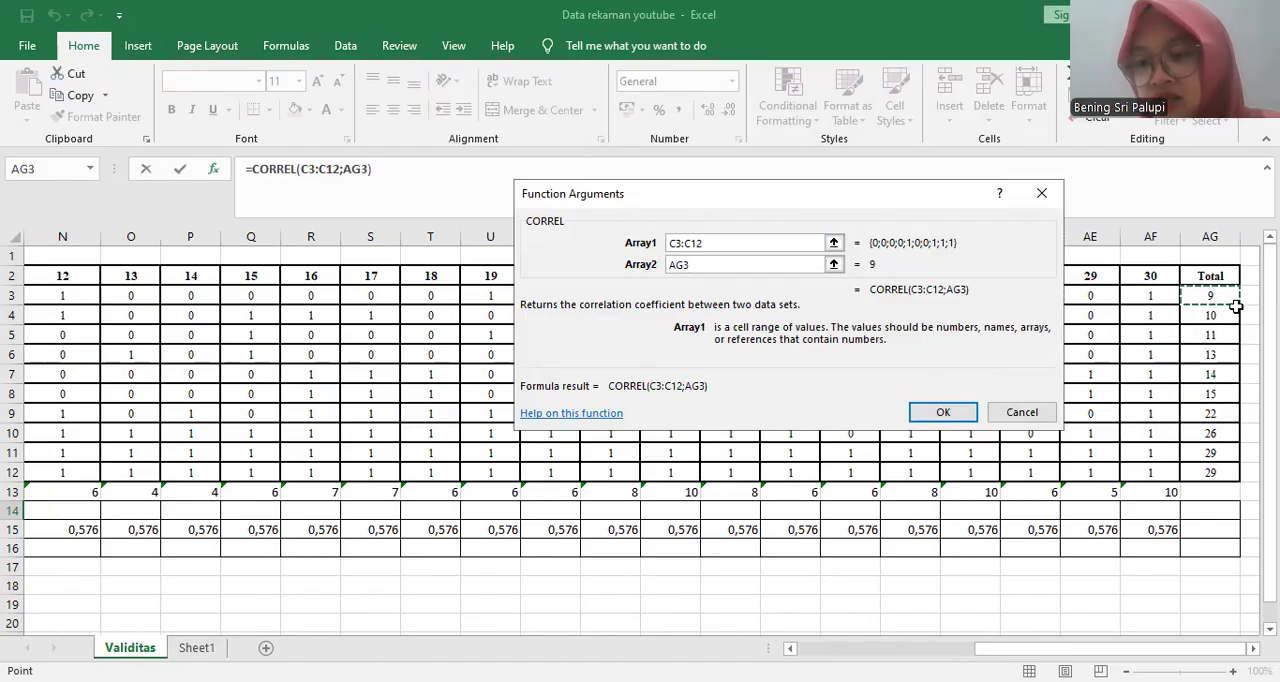
pyautogui.click(1233, 314)
pyautogui.click(1215, 295)
pyautogui.click(1241, 308)
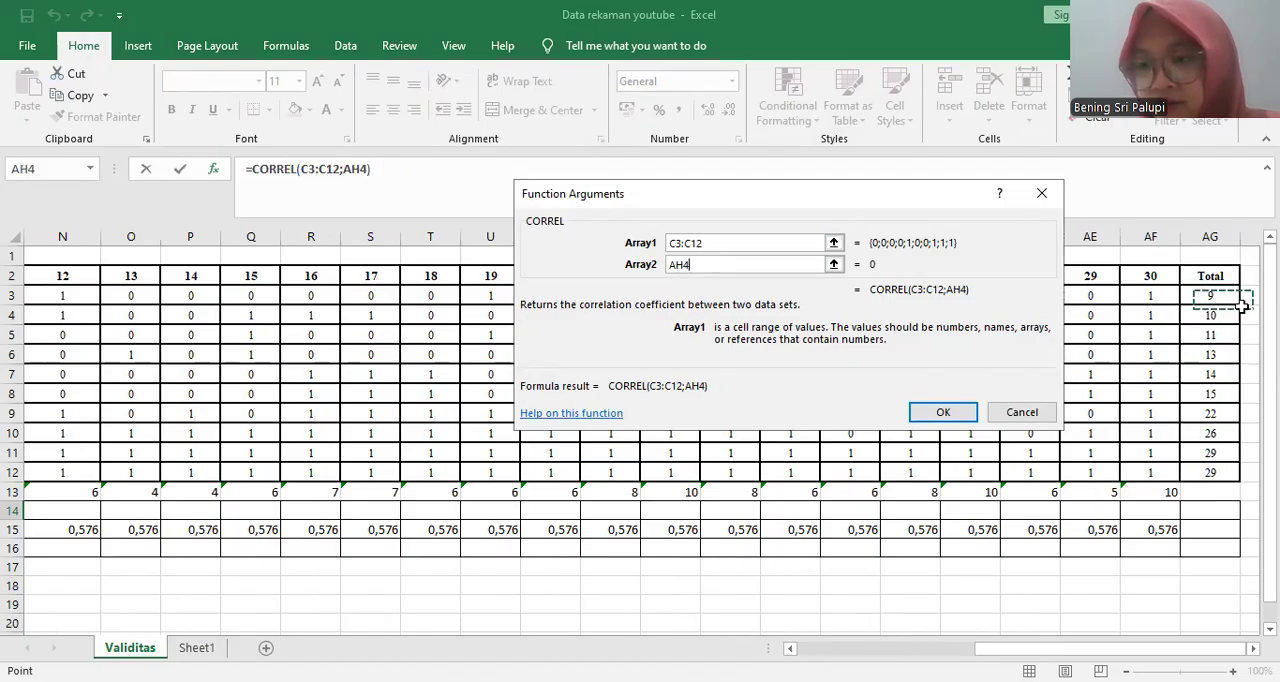
pyautogui.click(1215, 297)
pyautogui.click(1224, 308)
pyautogui.click(1211, 298)
pyautogui.click(1242, 309)
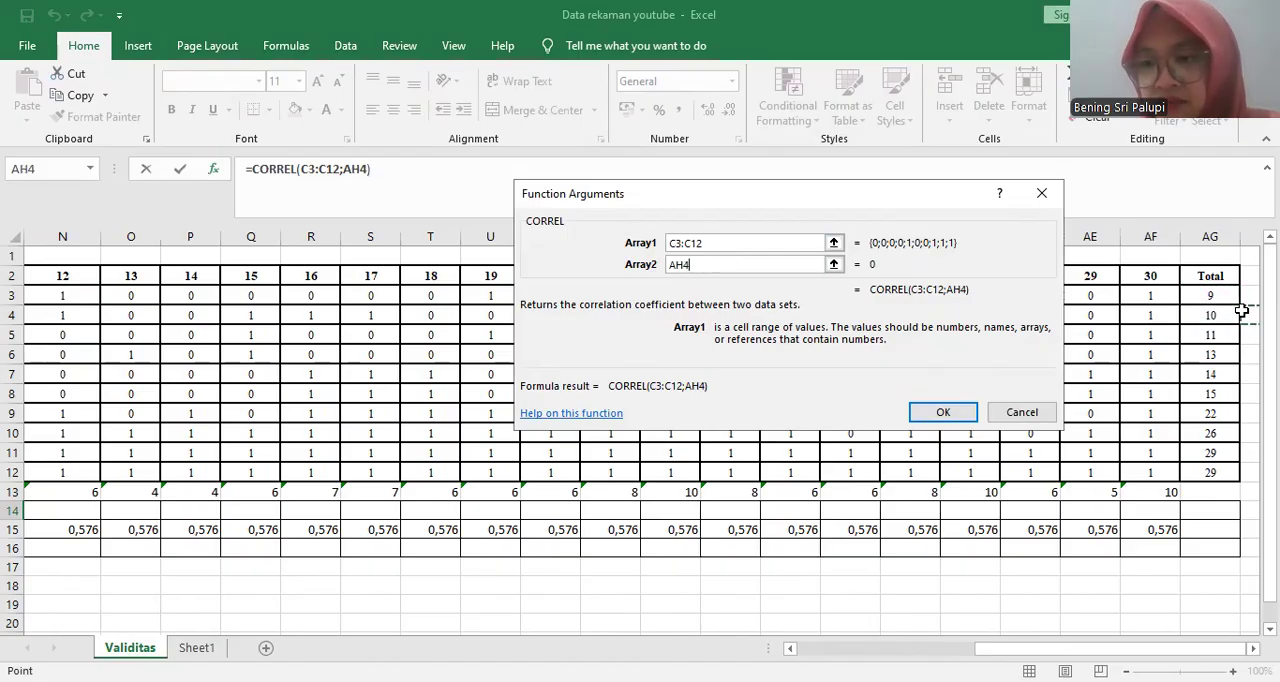
pyautogui.click(1236, 300)
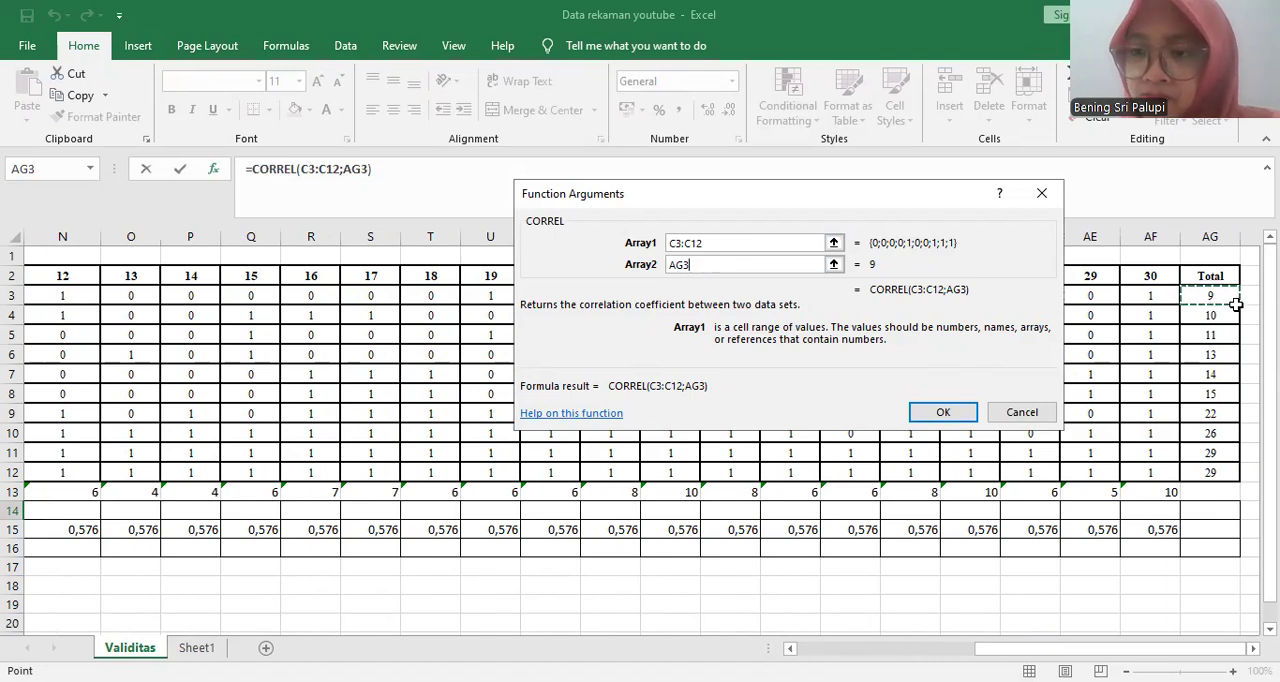
pyautogui.moveTo(1236, 304); pyautogui.dragTo(1233, 468)
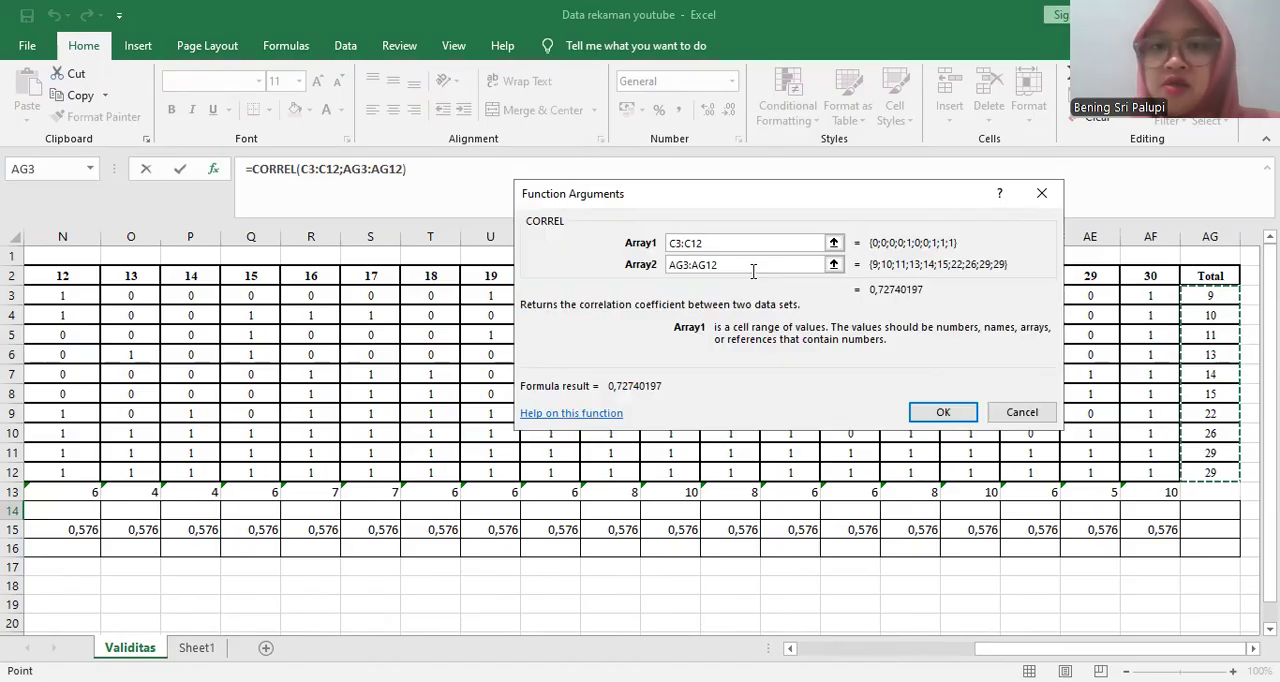
# - Make the CORREL function's Array2 reference absolute as $AG$3:$AG$12 and accept the formula in C14
pyautogui.click(684, 263)
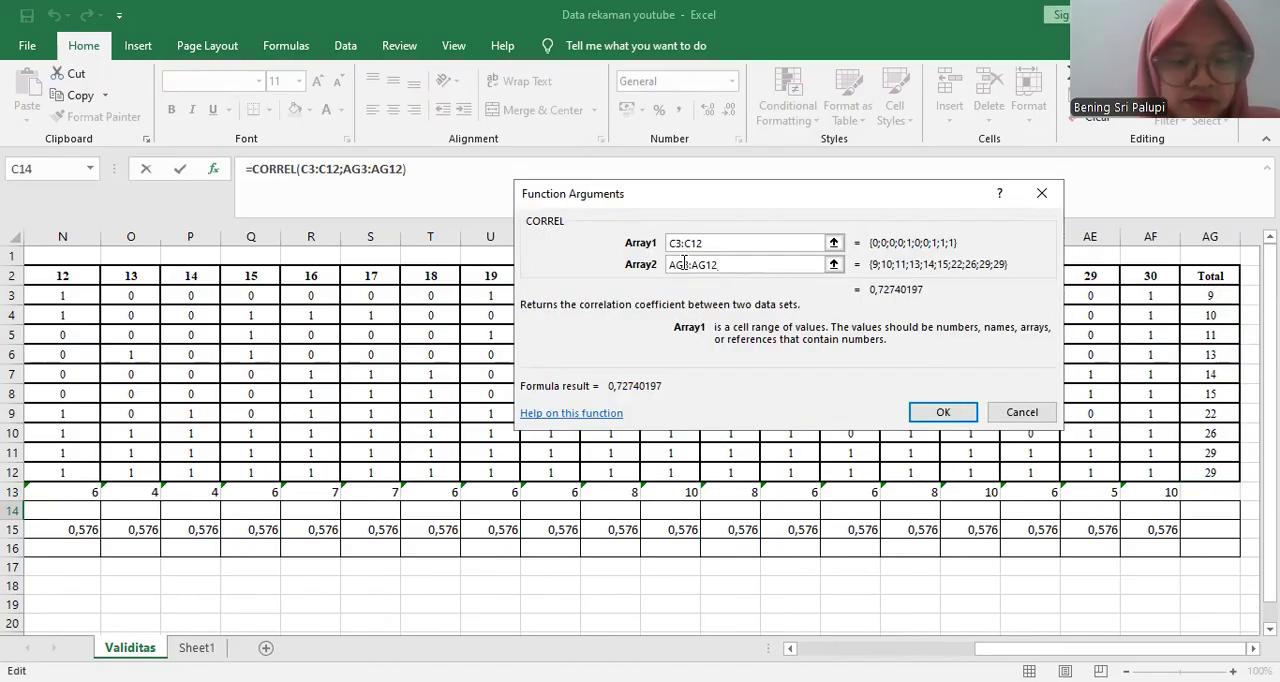
pyautogui.write('$')
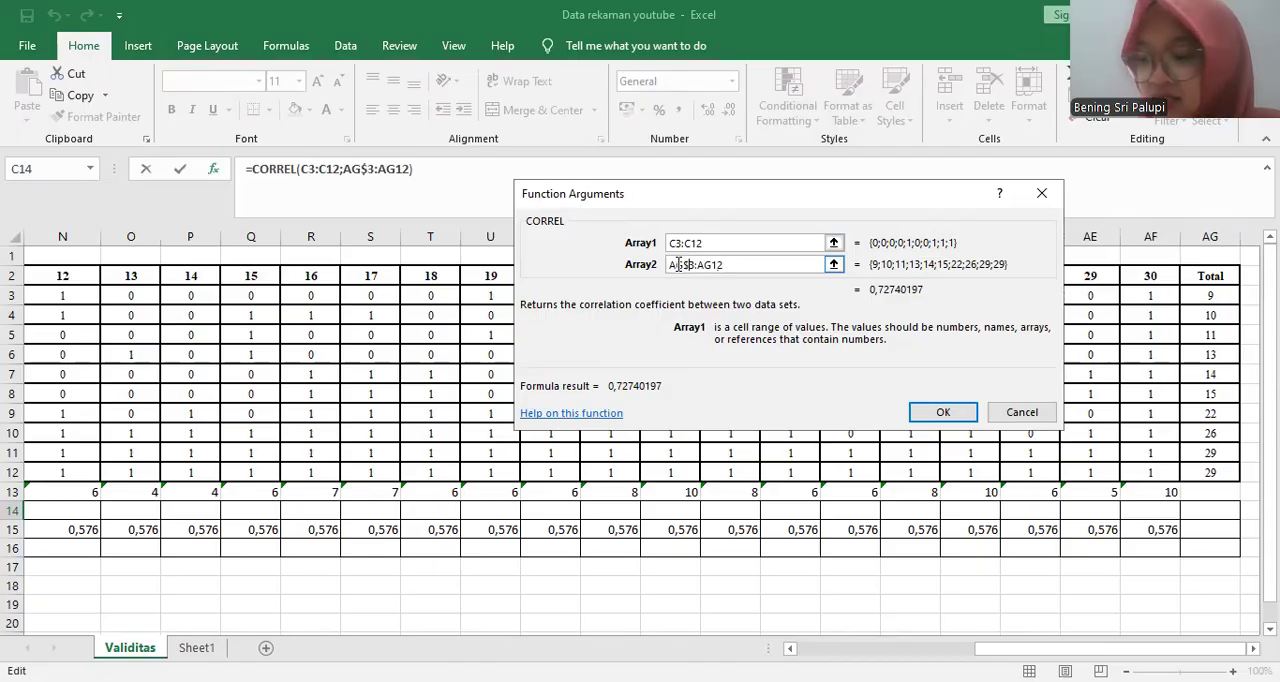
pyautogui.press('BackSpace')
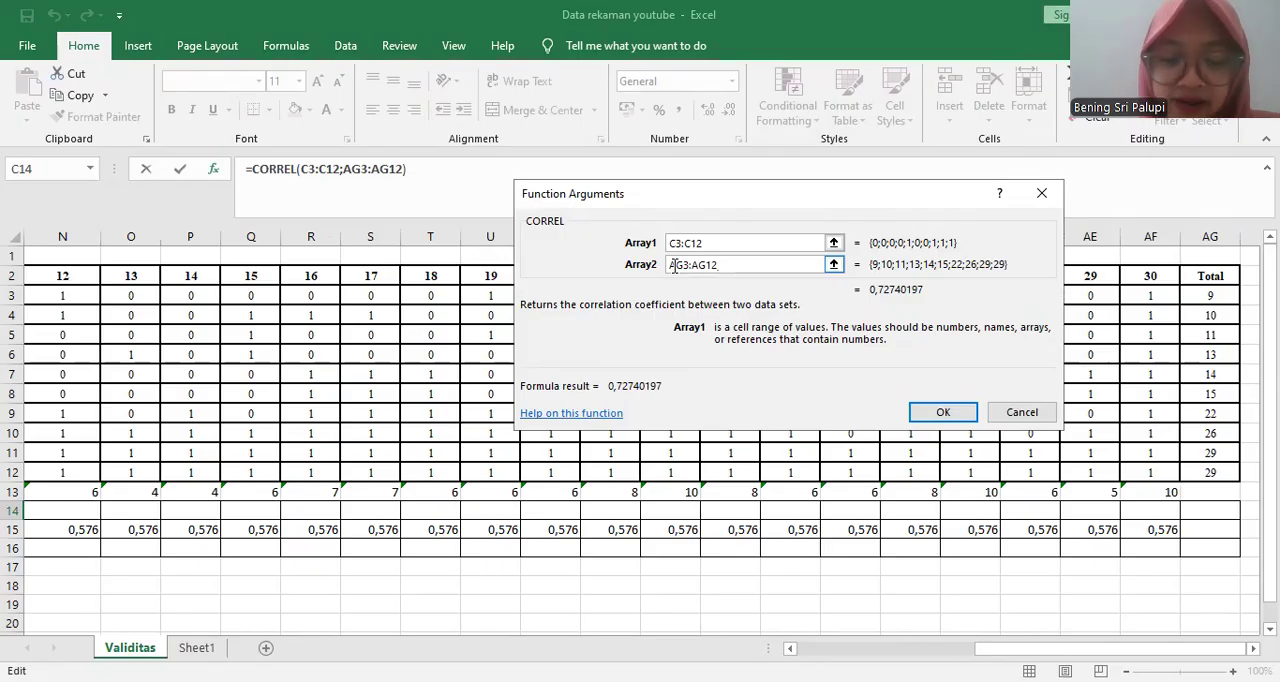
pyautogui.click(672, 265)
pyautogui.write('$')
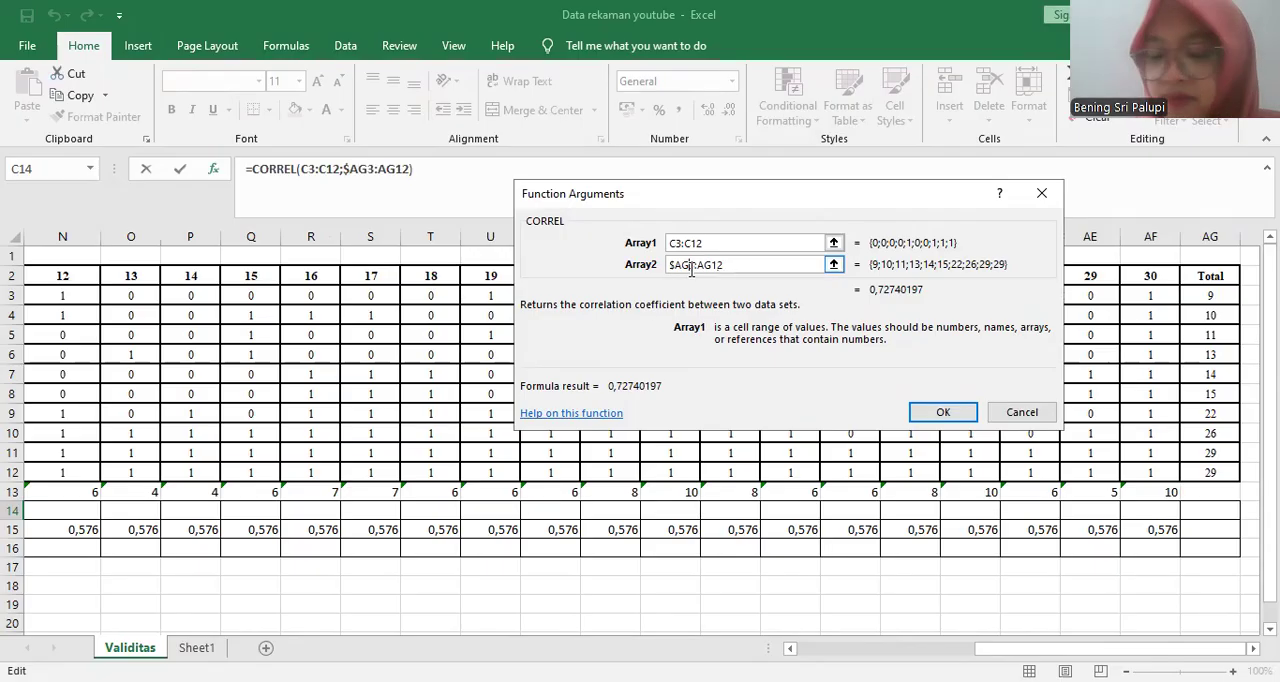
pyautogui.click(693, 265)
pyautogui.write('$')
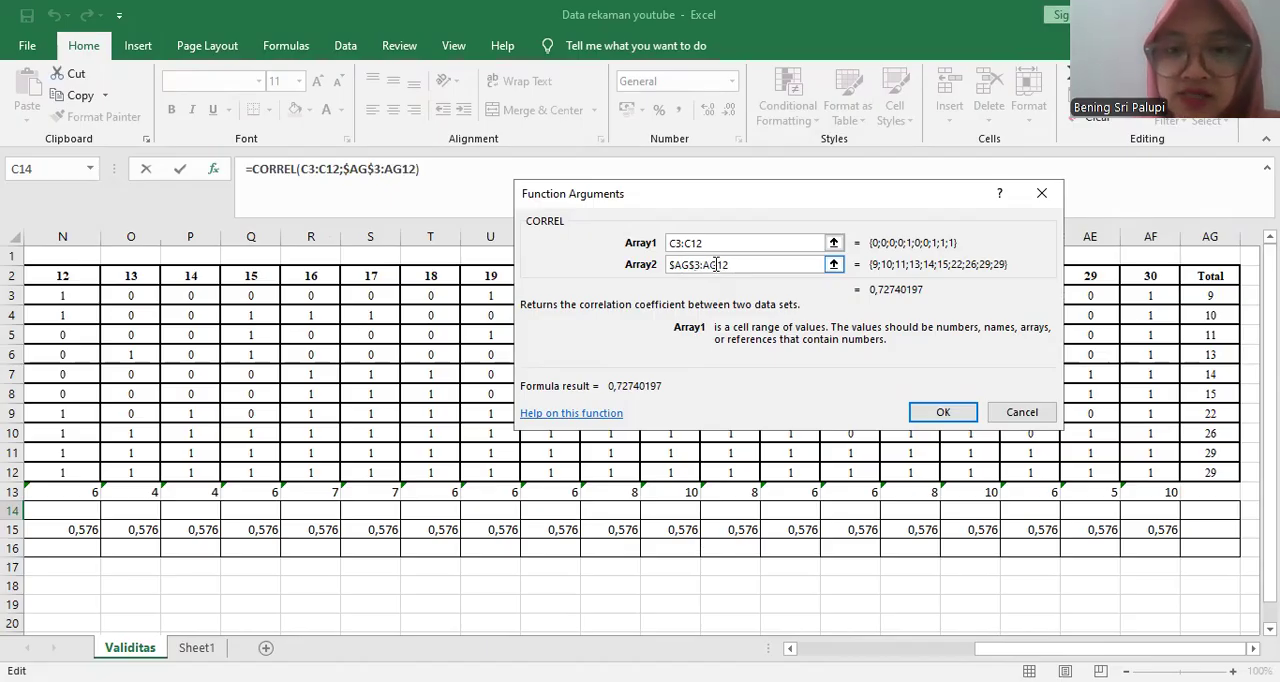
pyautogui.click(705, 265)
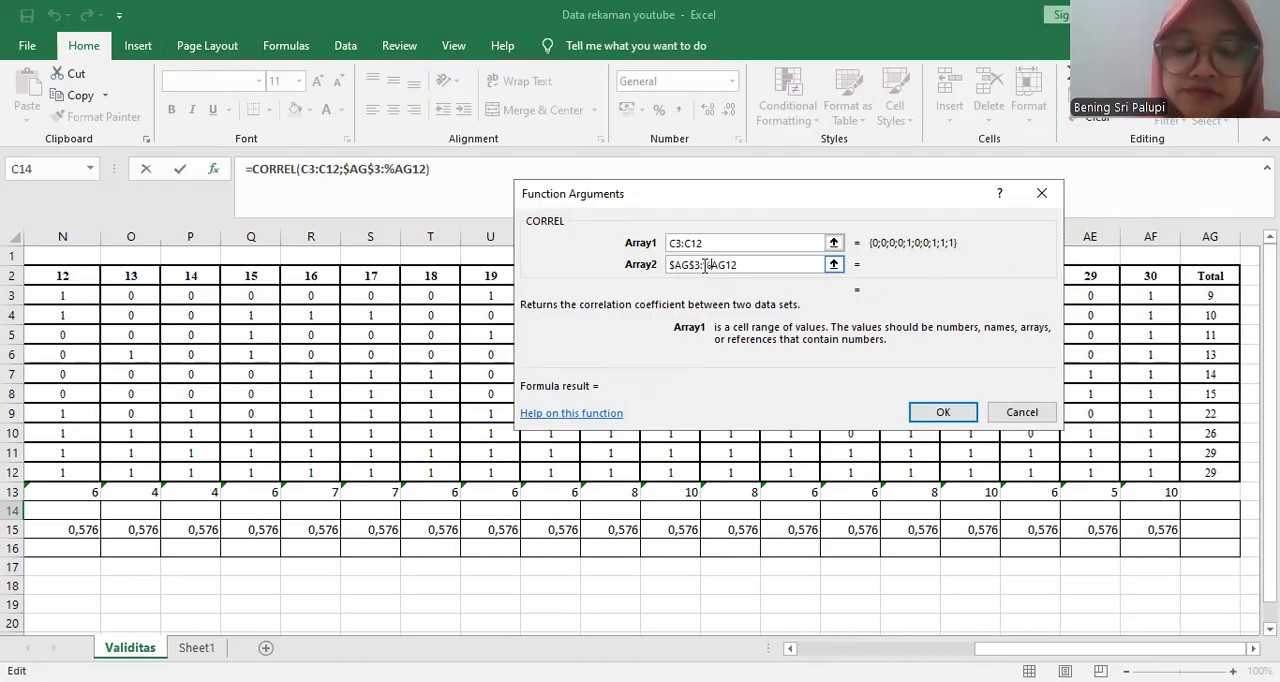
pyautogui.write('$')
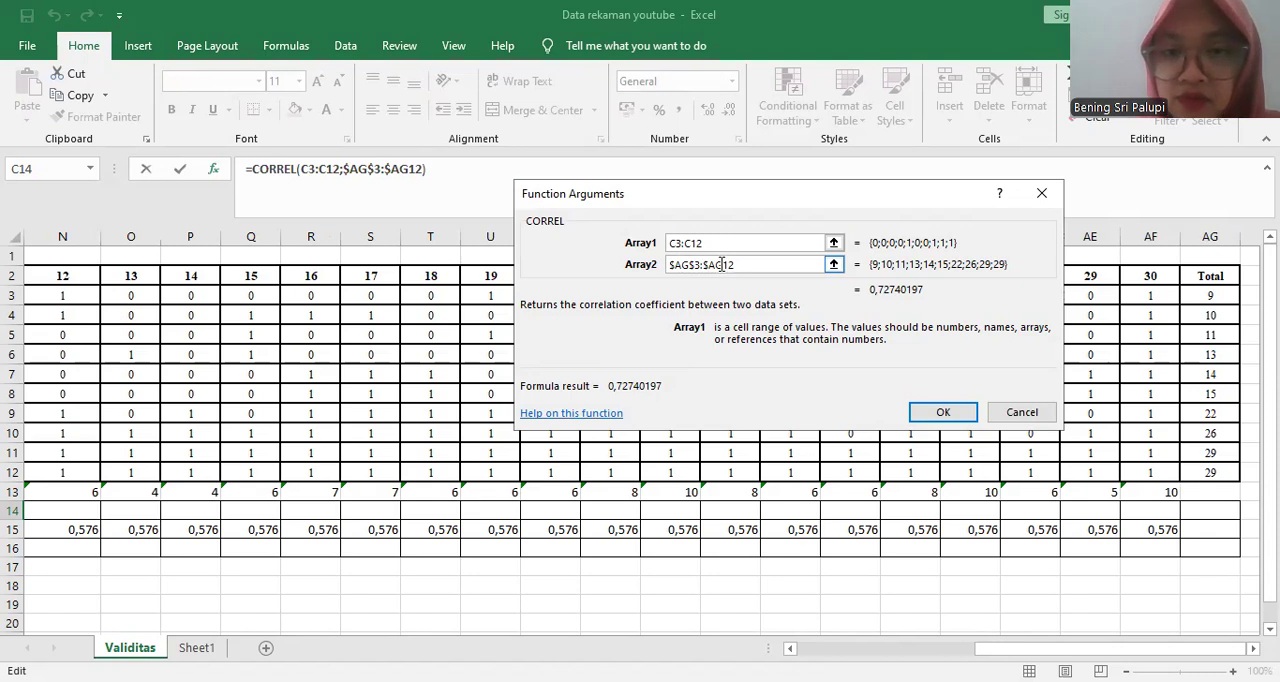
pyautogui.click(724, 265)
pyautogui.write('$')
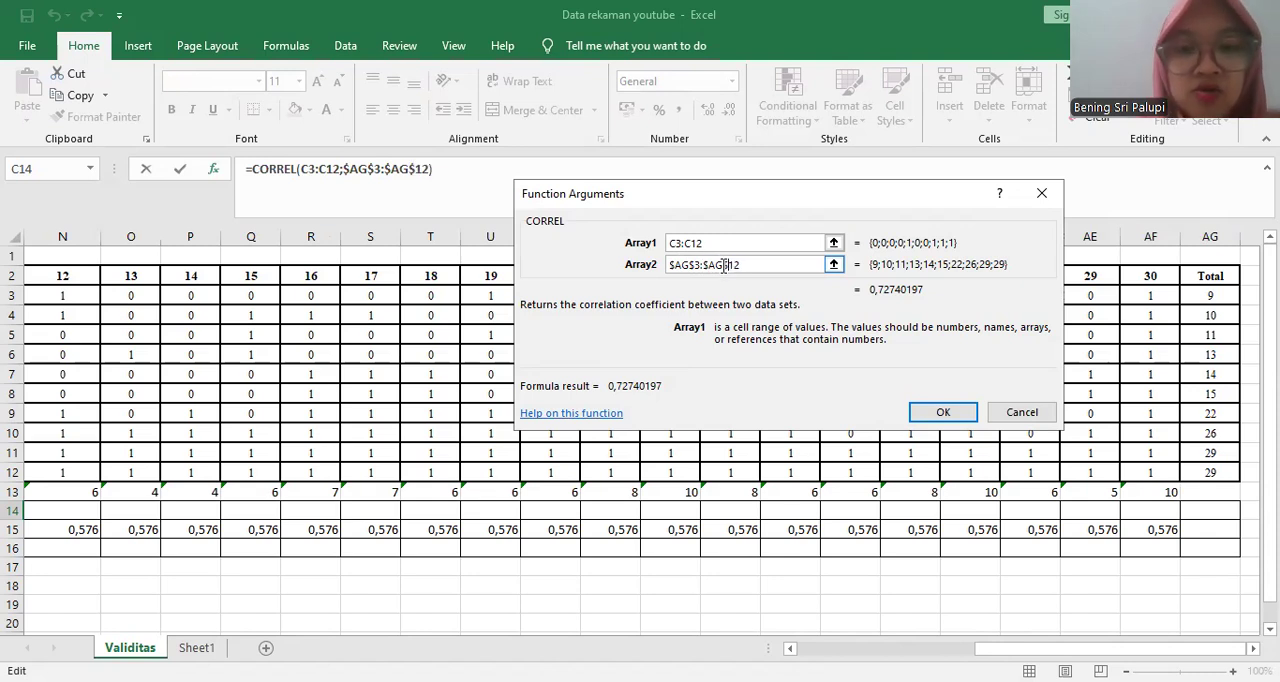
pyautogui.click(938, 419)
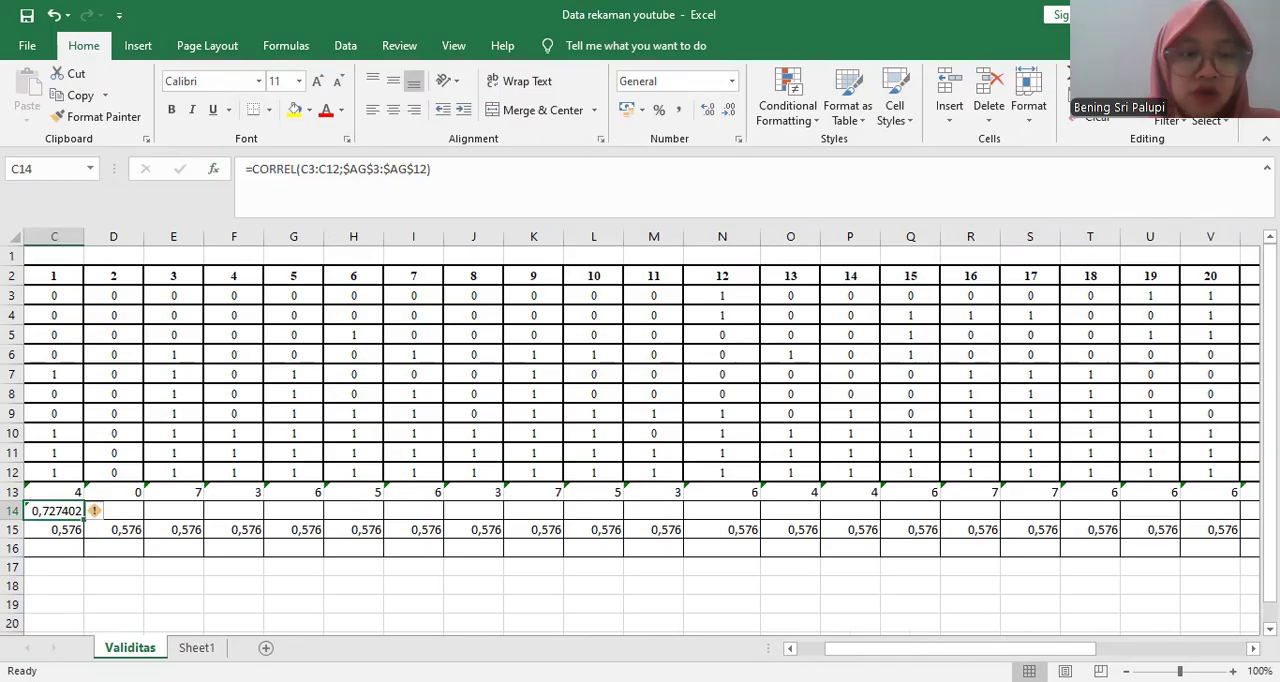
# - Fill the CORREL formula from C14 across the rhitung row to item 30 in AF14
pyautogui.hscroll(-2, 402, 585)
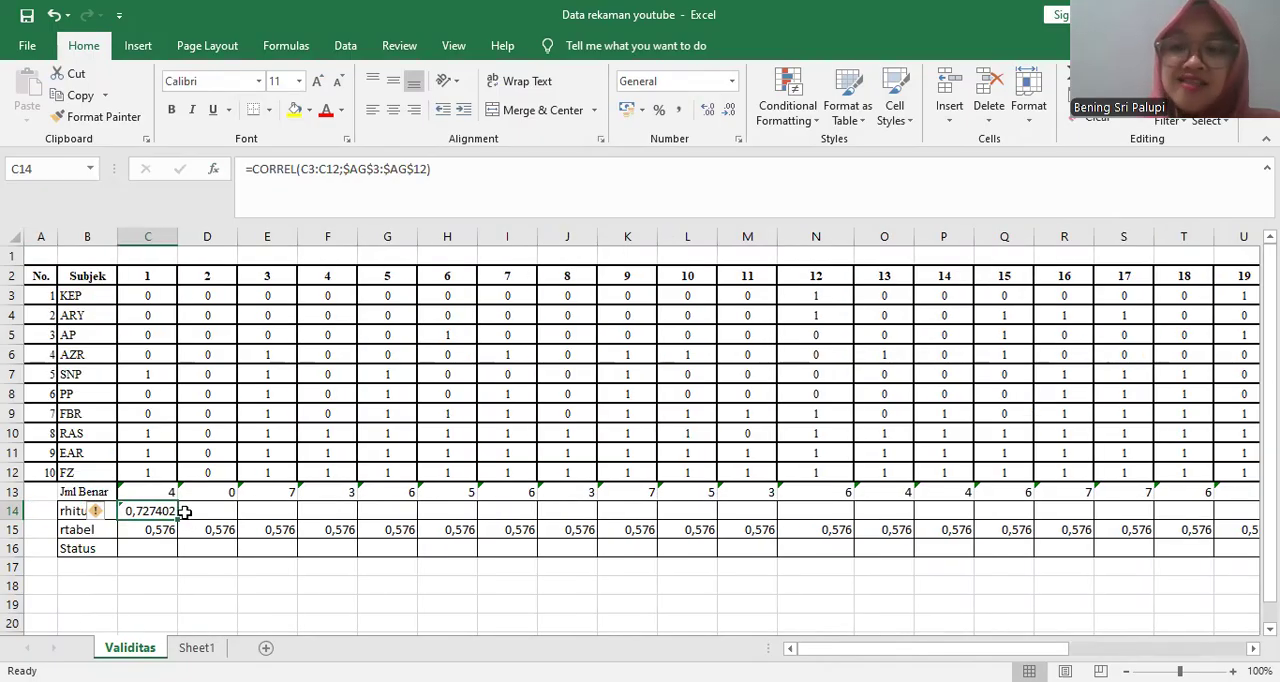
pyautogui.moveTo(184, 512); pyautogui.dragTo(600, 515)
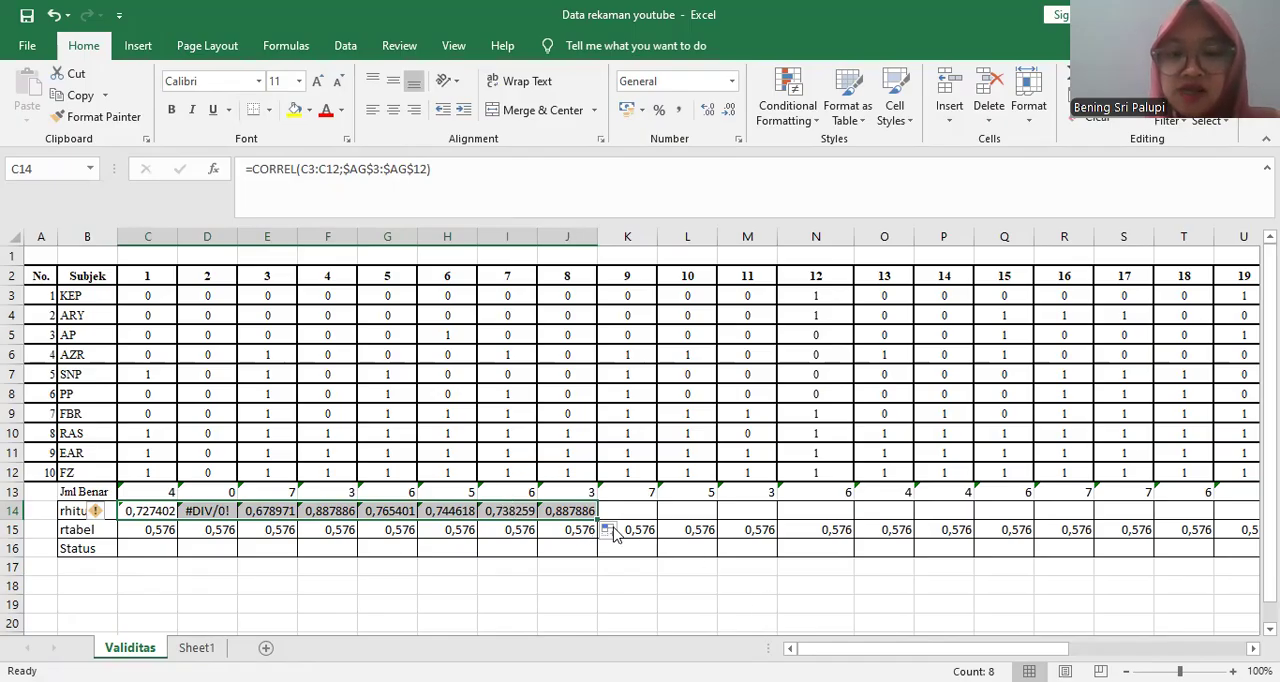
pyautogui.moveTo(598, 510); pyautogui.dragTo(1112, 494)
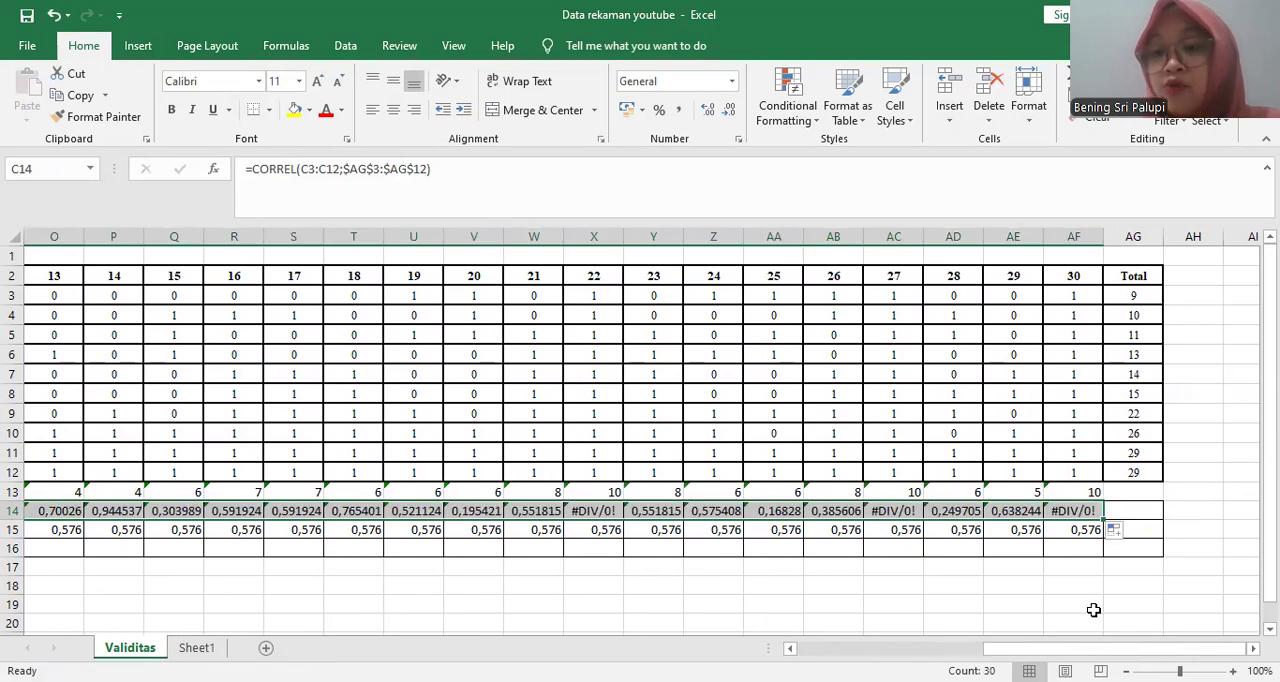
pyautogui.click(1093, 609)
# - Inspect the rhitung results of items 2 and 27 in D14 and AC14
pyautogui.moveTo(1110, 648); pyautogui.dragTo(930, 648)
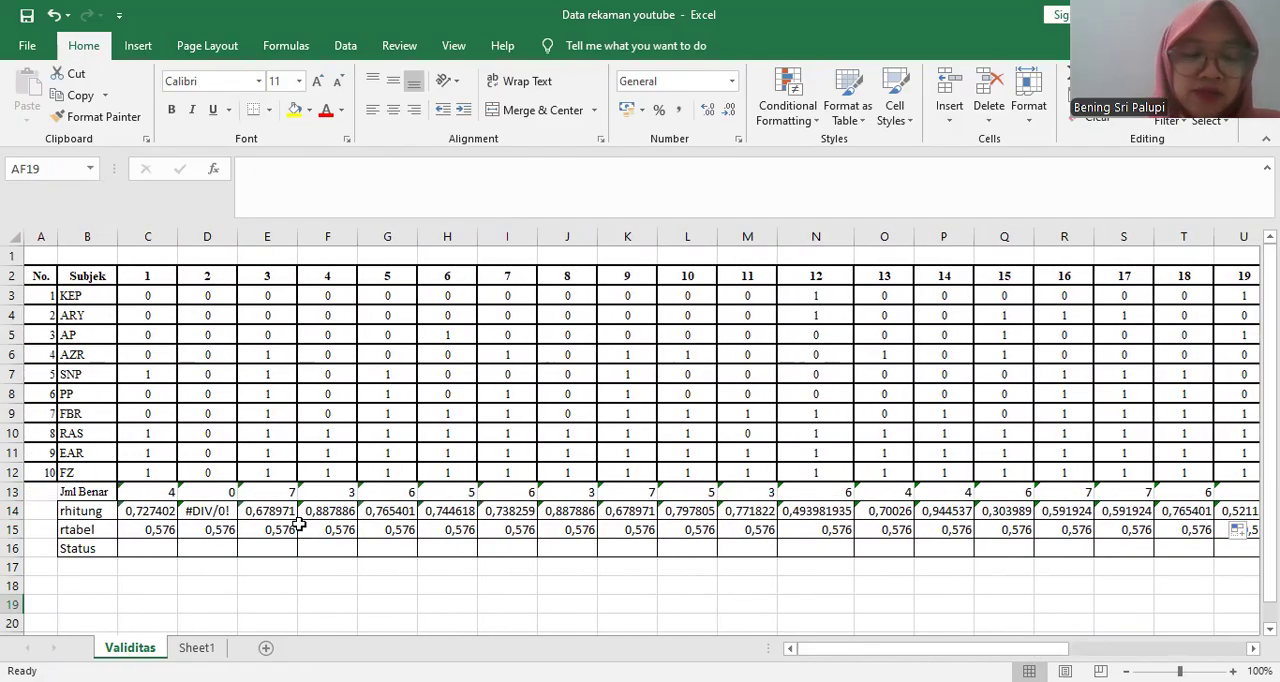
pyautogui.click(218, 511)
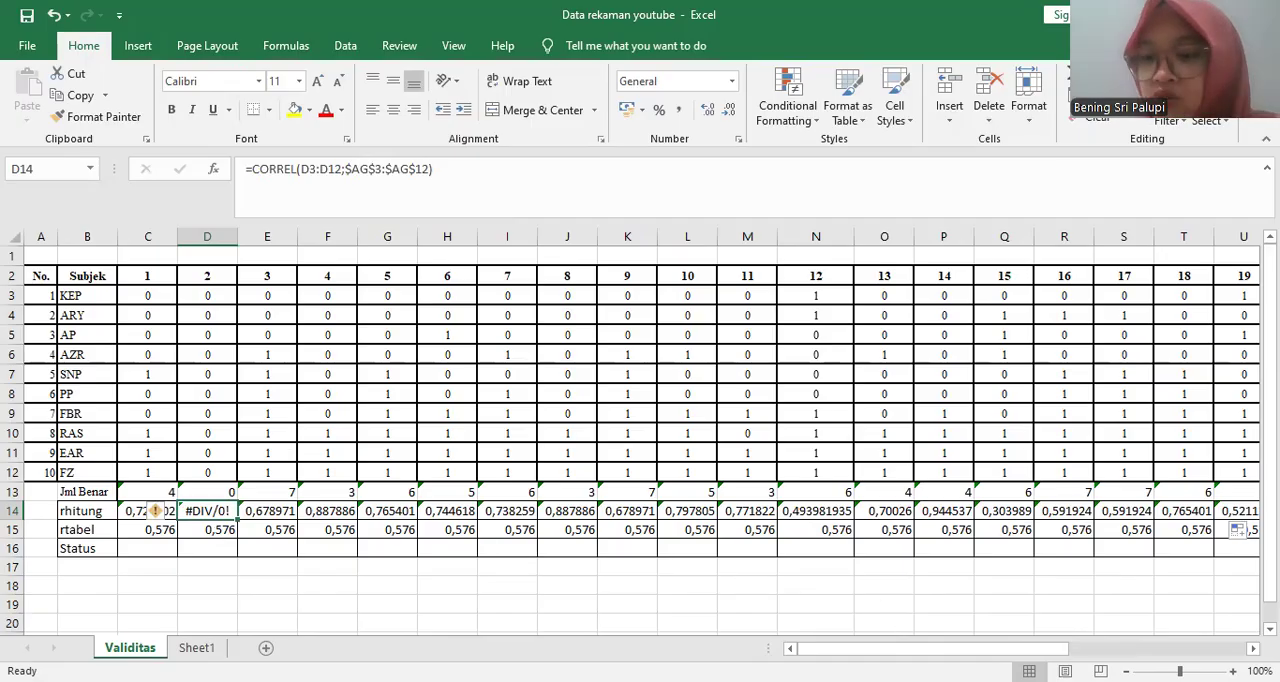
pyautogui.moveTo(1003, 646); pyautogui.dragTo(1163, 646)
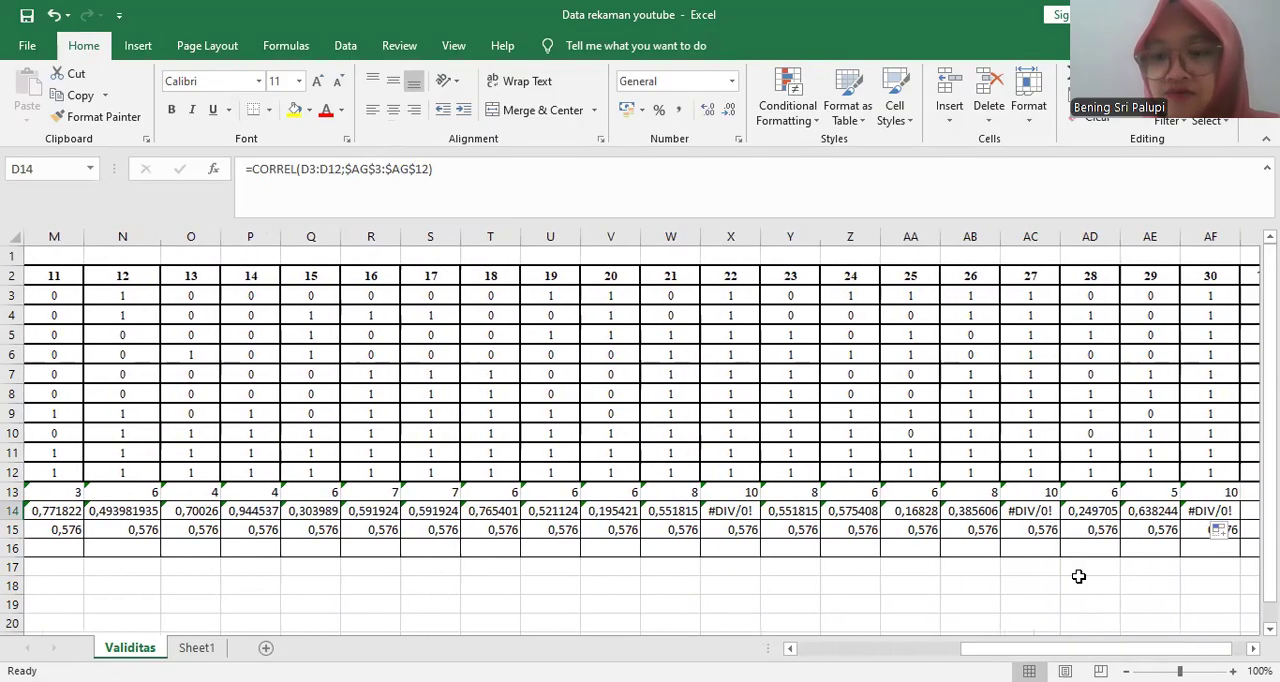
pyautogui.click(1014, 514)
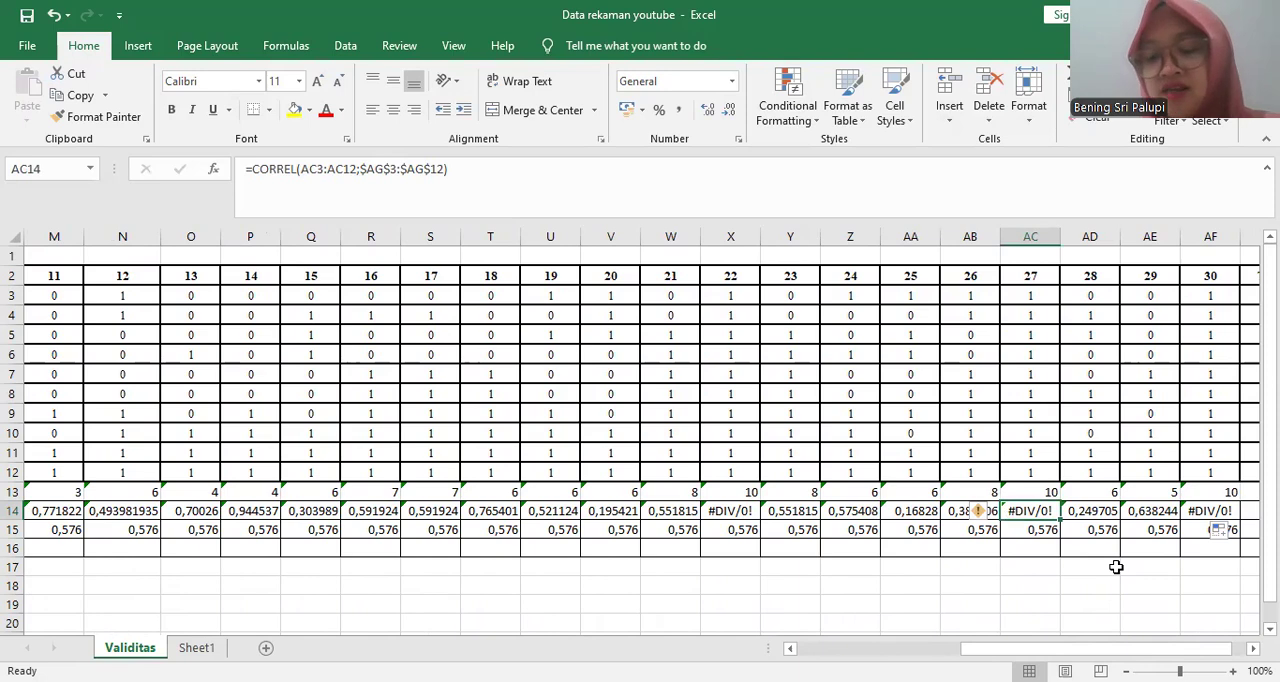
pyautogui.moveTo(1100, 648); pyautogui.dragTo(1066, 650)
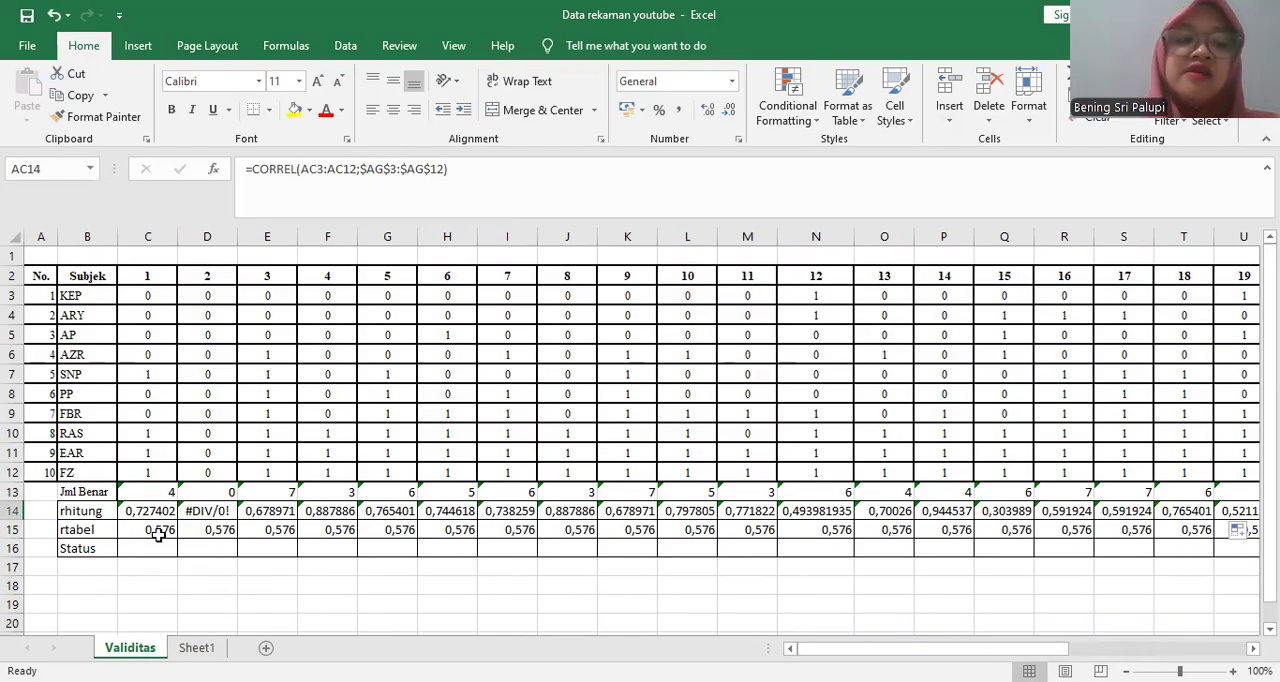
# - Enter VALID as item 1's Status in C16 and compare its rhitung with its rtabel value
pyautogui.click(162, 548)
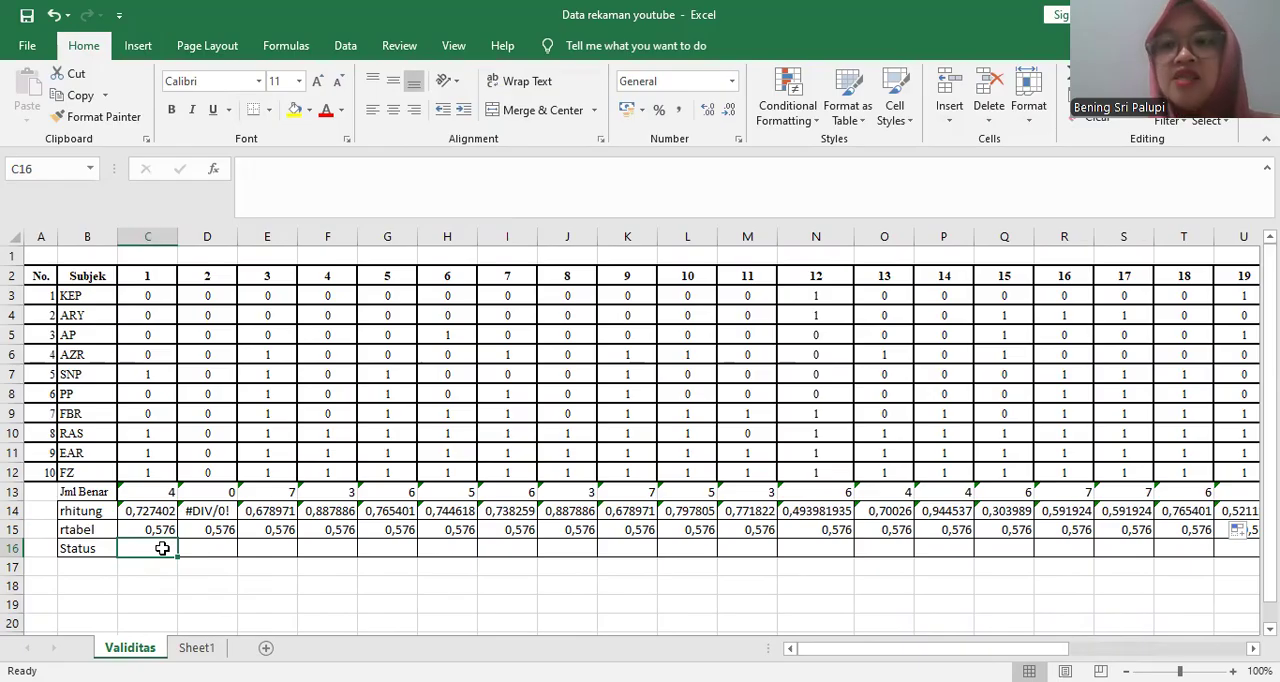
pyautogui.write('VALID')
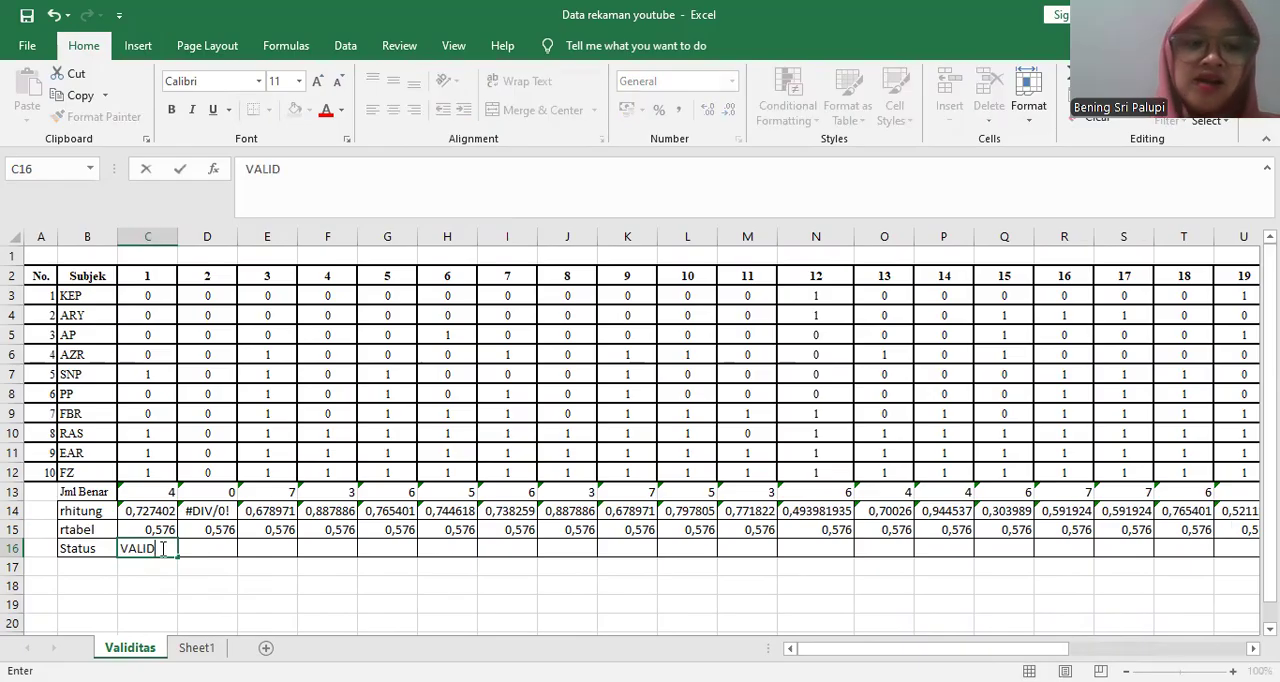
pyautogui.click(146, 506)
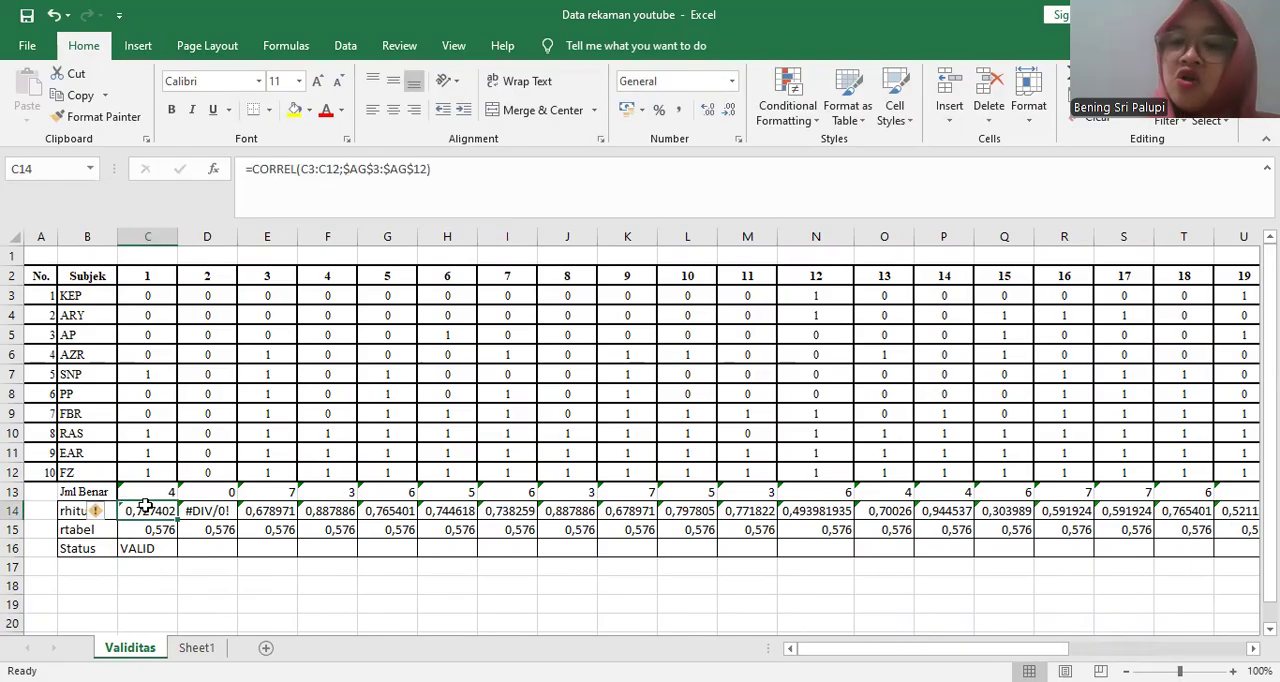
pyautogui.press('Down')
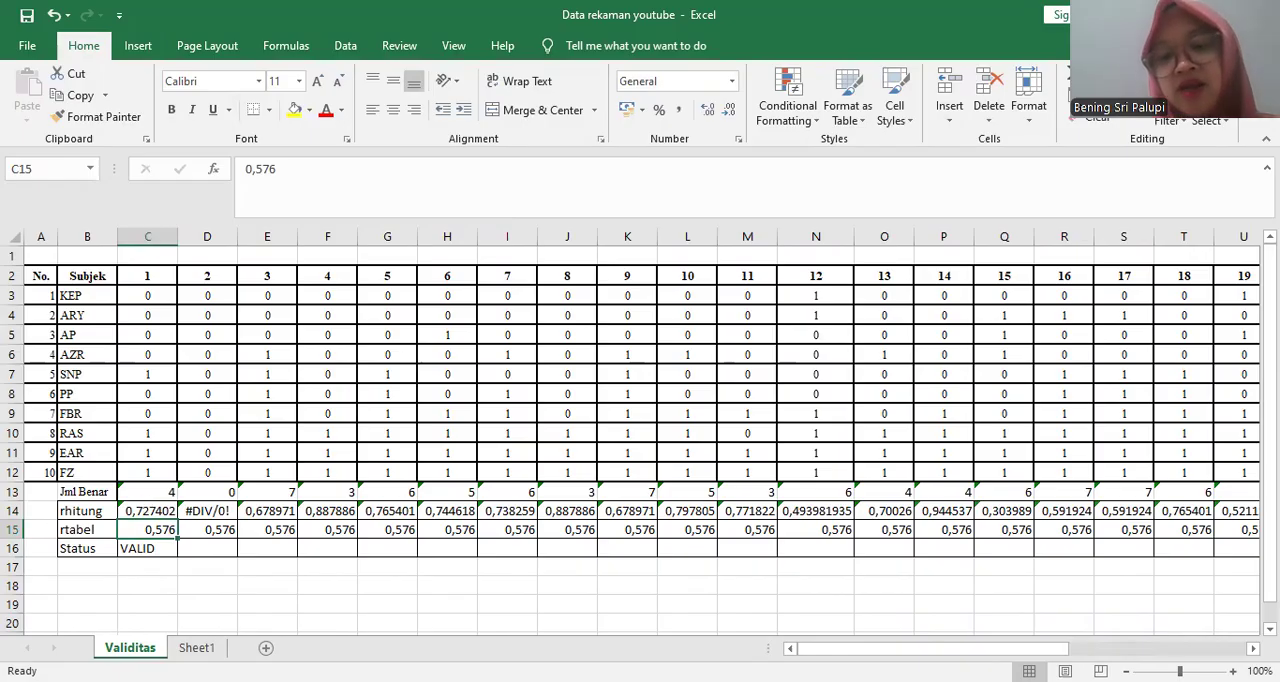
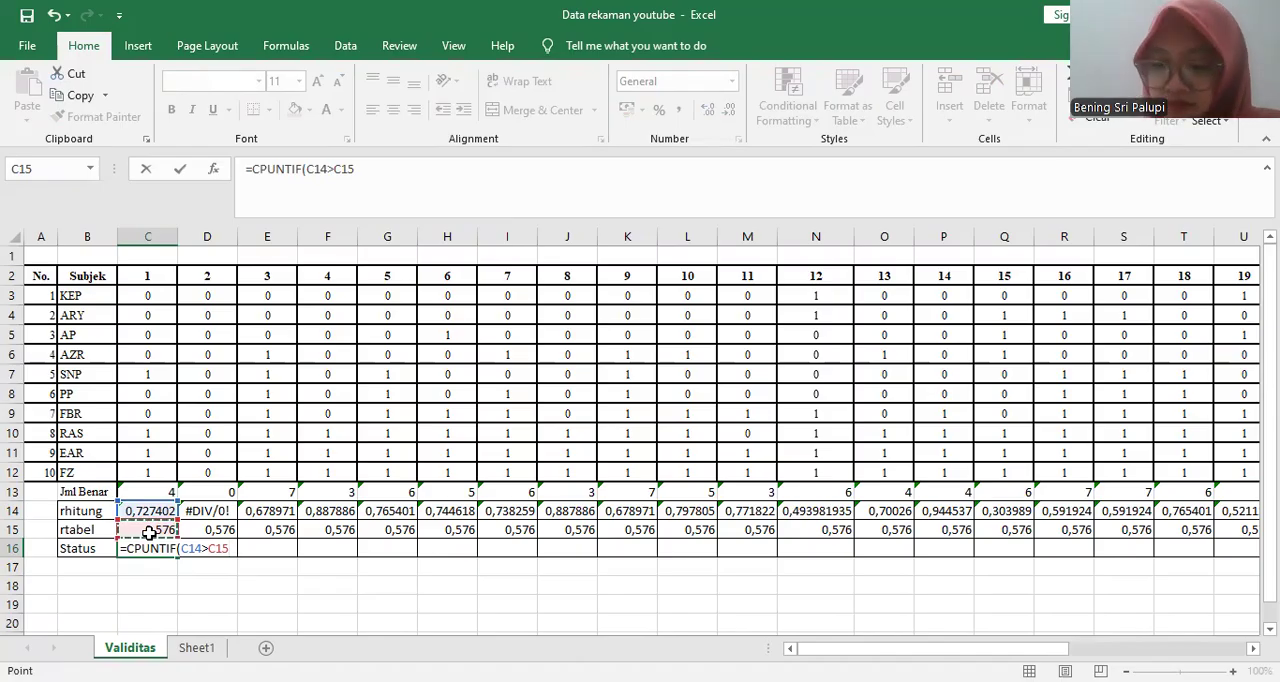
pyautogui.write(':"')
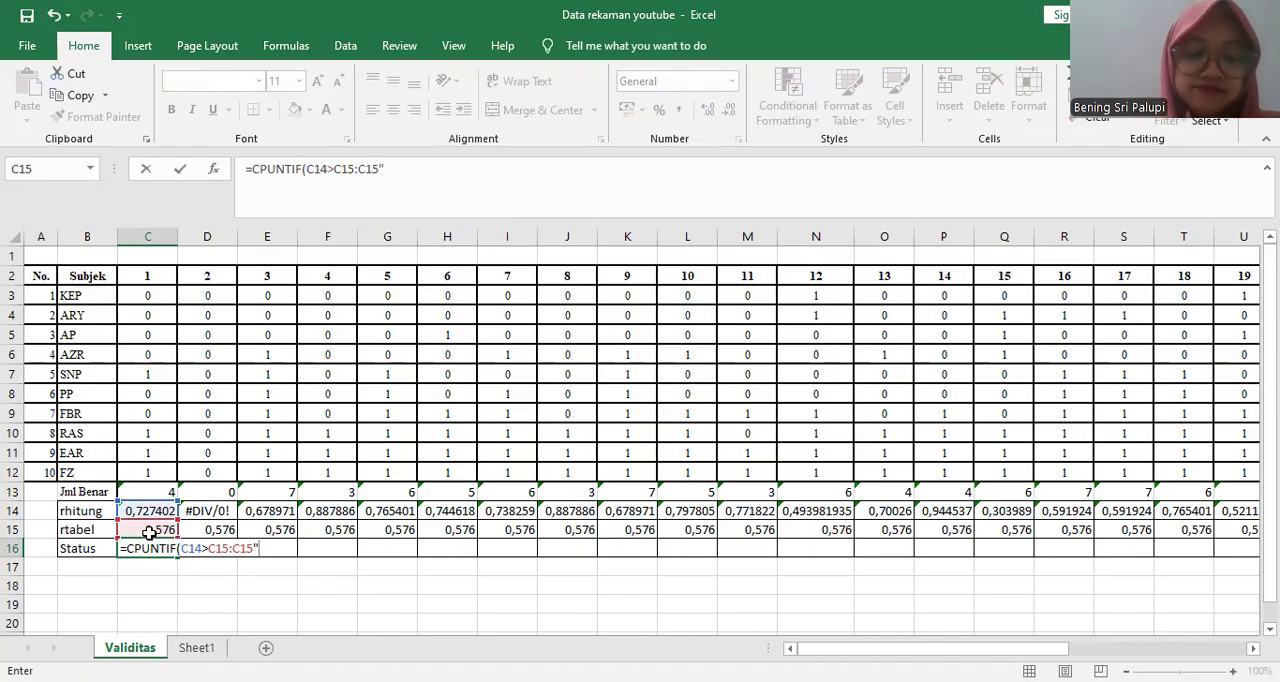
pyautogui.write('va')
pyautogui.press('BackSpace')
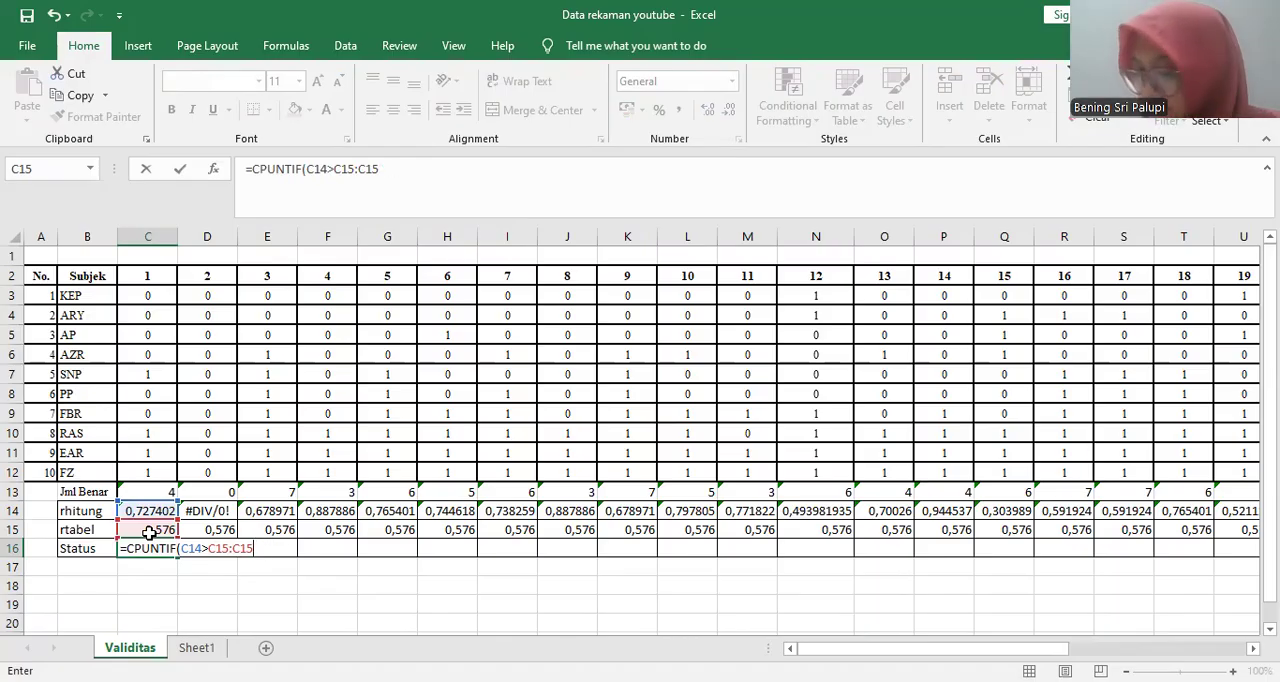
pyautogui.write(';')
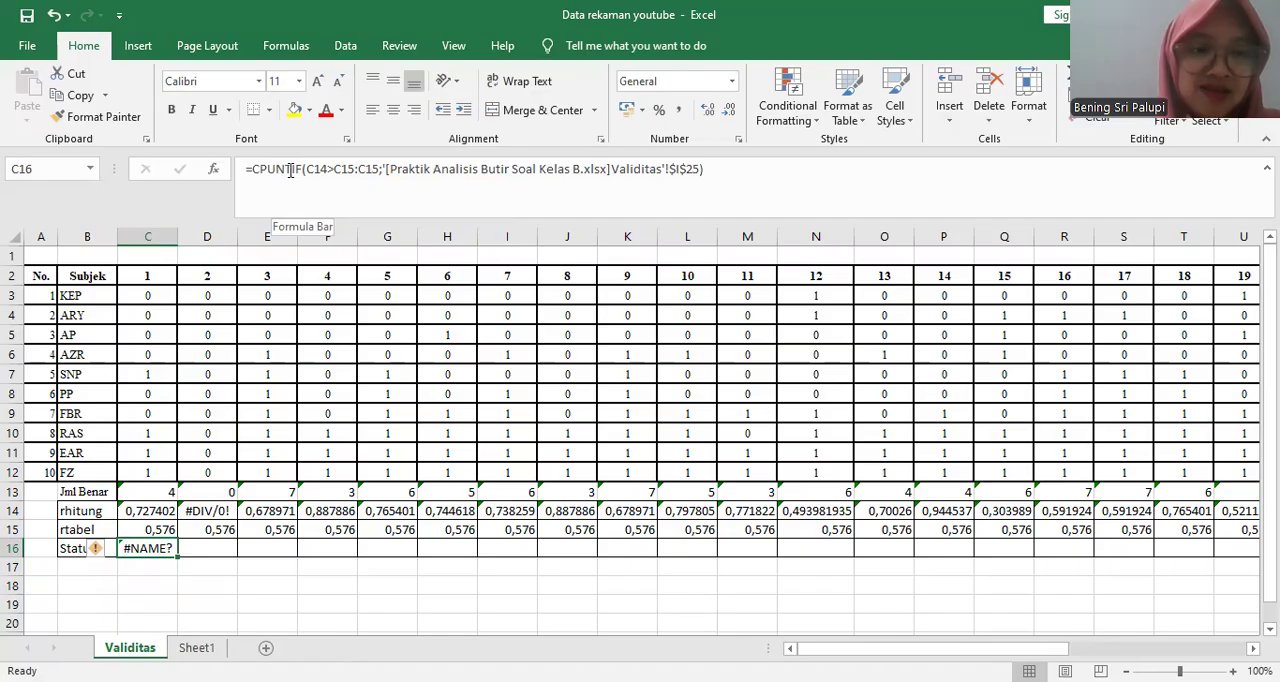
# - Correct the function name in C16's status formula to IF
pyautogui.click(290, 170)
pyautogui.press('BackSpace')
pyautogui.press('BackSpace')
pyautogui.press('BackSpace')
pyautogui.press('BackSpace')
pyautogui.press('BackSpace')
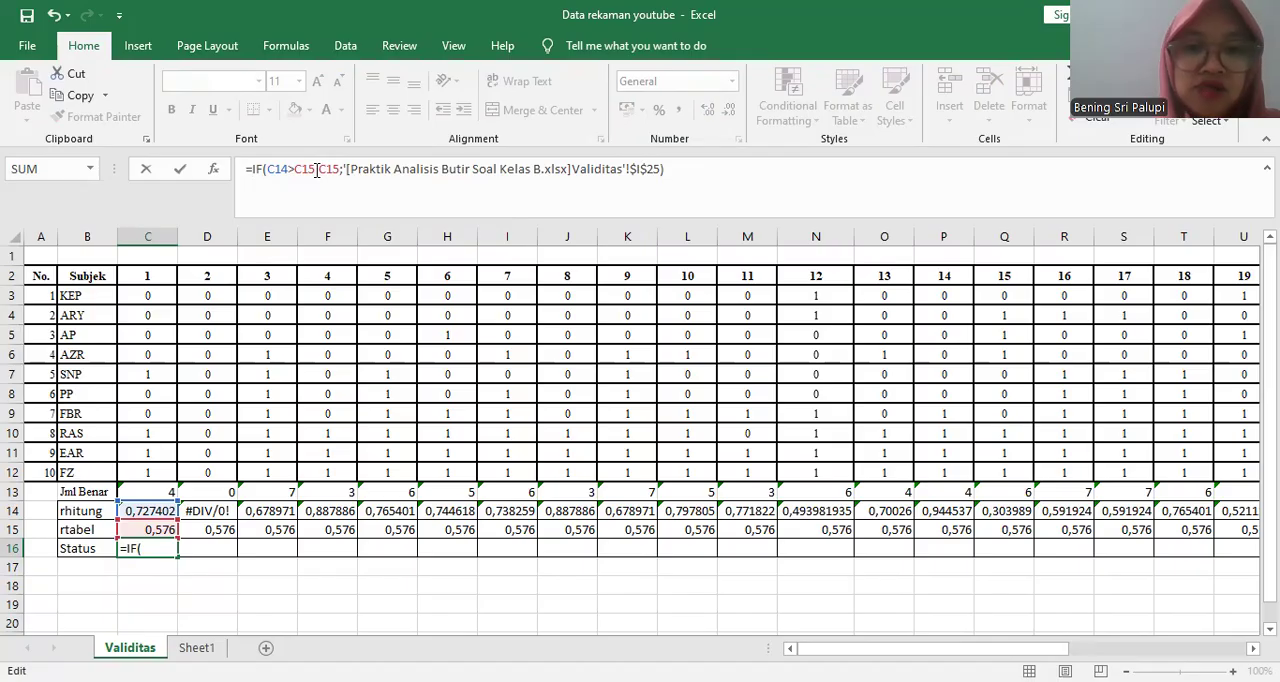
# - Replace everything after C14>C15 in C16's IF formula with a semicolon, removing the second C15 and the external workbook reference
pyautogui.write(':')
pyautogui.press('End')
pyautogui.hotkey('shift', 'Left')
pyautogui.hotkey('shift', 'Left')
pyautogui.hotkey('shift', 'Left')
pyautogui.hotkey('shift', 'Left')
pyautogui.hotkey('shift', 'Left')
pyautogui.hotkey('shift', 'Left')
pyautogui.hotkey('shift', 'Left')
pyautogui.hotkey('shift', 'Left')
pyautogui.hotkey('shift', 'Left')
pyautogui.hotkey('shift', 'Left')
pyautogui.hotkey('shift', 'Left')
pyautogui.hotkey('shift', 'Left')
pyautogui.hotkey('shift', 'Left')
pyautogui.hotkey('shift', 'Left')
pyautogui.hotkey('shift', 'Left')
pyautogui.hotkey('shift', 'Left')
pyautogui.hotkey('shift', 'Left')
pyautogui.hotkey('shift', 'Left')
pyautogui.hotkey('shift', 'Left')
pyautogui.hotkey('shift', 'Left')
pyautogui.hotkey('shift', 'Left')
pyautogui.hotkey('shift', 'Left')
pyautogui.hotkey('shift', 'Left')
pyautogui.hotkey('shift', 'Left')
pyautogui.hotkey('shift', 'Left')
pyautogui.hotkey('shift', 'Left')
pyautogui.hotkey('shift', 'Left')
pyautogui.hotkey('shift', 'Left')
pyautogui.hotkey('shift', 'Left')
pyautogui.hotkey('shift', 'Left')
pyautogui.hotkey('shift', 'Left')
pyautogui.hotkey('shift', 'Left')
pyautogui.hotkey('shift', 'Left')
pyautogui.hotkey('shift', 'Left')
pyautogui.hotkey('shift', 'Left')
pyautogui.hotkey('shift', 'Left')
pyautogui.hotkey('shift', 'Left')
pyautogui.hotkey('shift', 'Left')
pyautogui.hotkey('shift', 'Left')
pyautogui.hotkey('shift', 'Left')
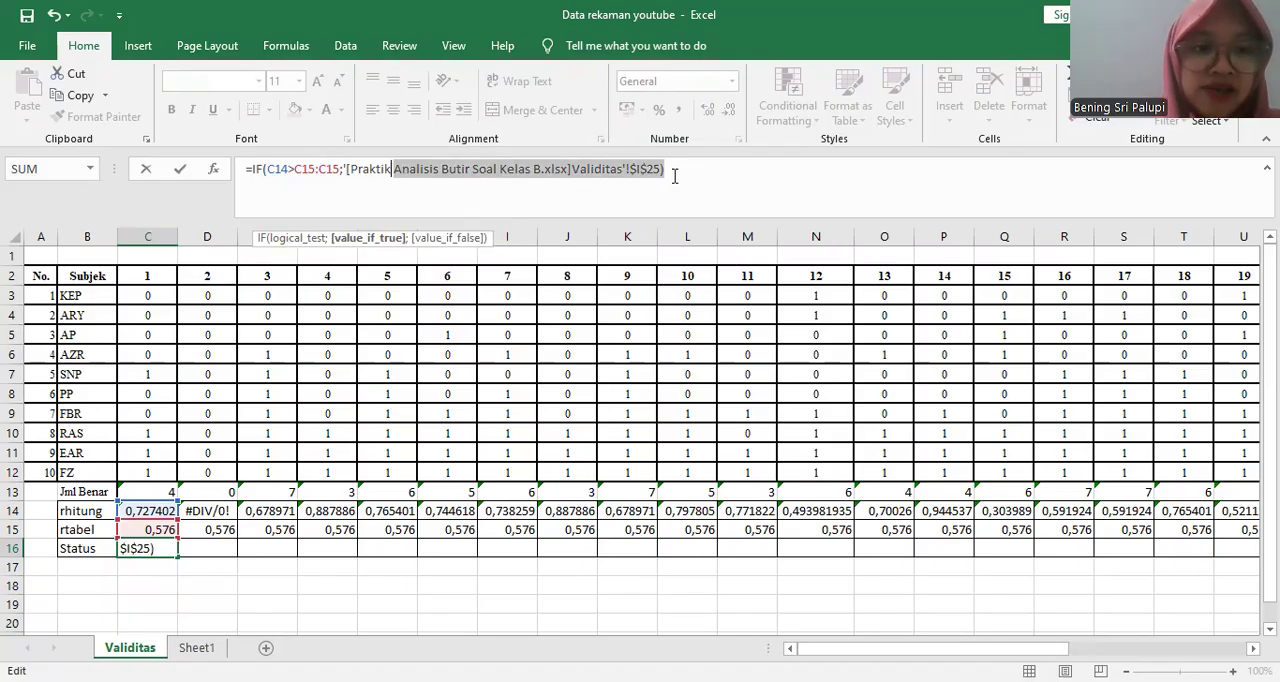
pyautogui.hotkey('shift', 'Left')
pyautogui.hotkey('shift', 'Left')
pyautogui.hotkey('shift', 'Left')
pyautogui.hotkey('shift', 'Left')
pyautogui.hotkey('shift', 'Left')
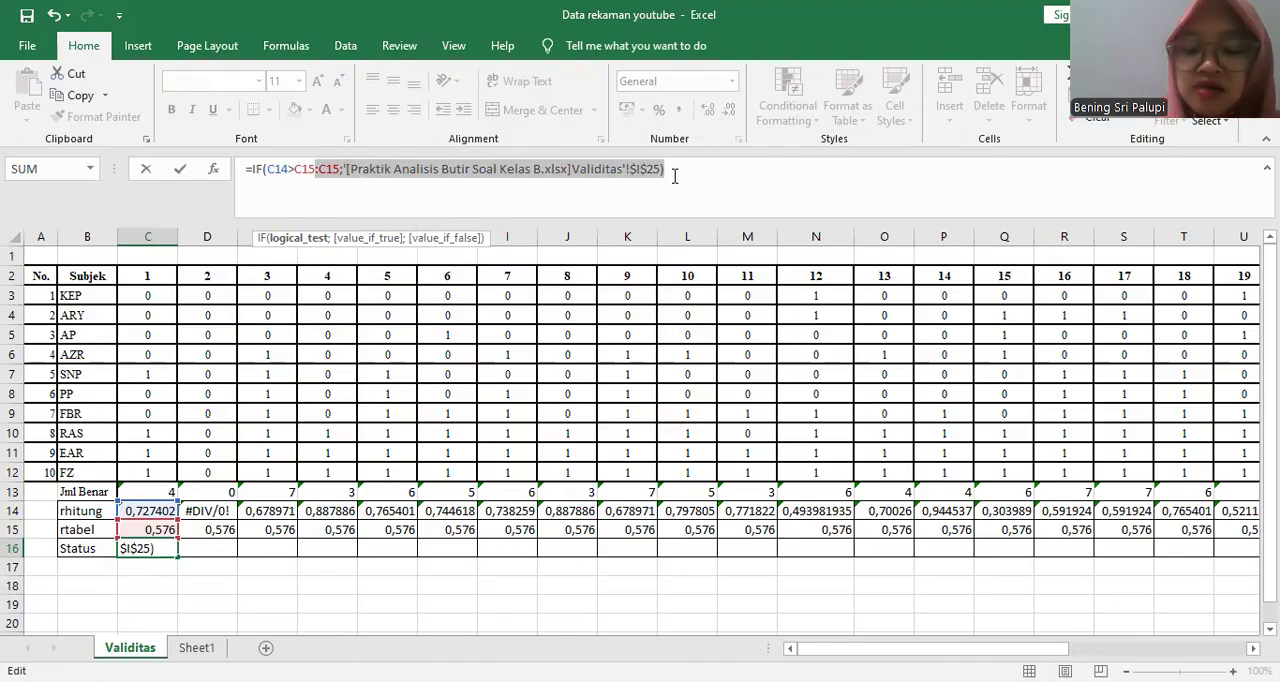
pyautogui.write(';"vALID')
pyautogui.press('BackSpace')
pyautogui.press('BackSpace')
pyautogui.press('BackSpace')
pyautogui.press('BackSpace')
pyautogui.press('BackSpace')
pyautogui.press('BackSpace')
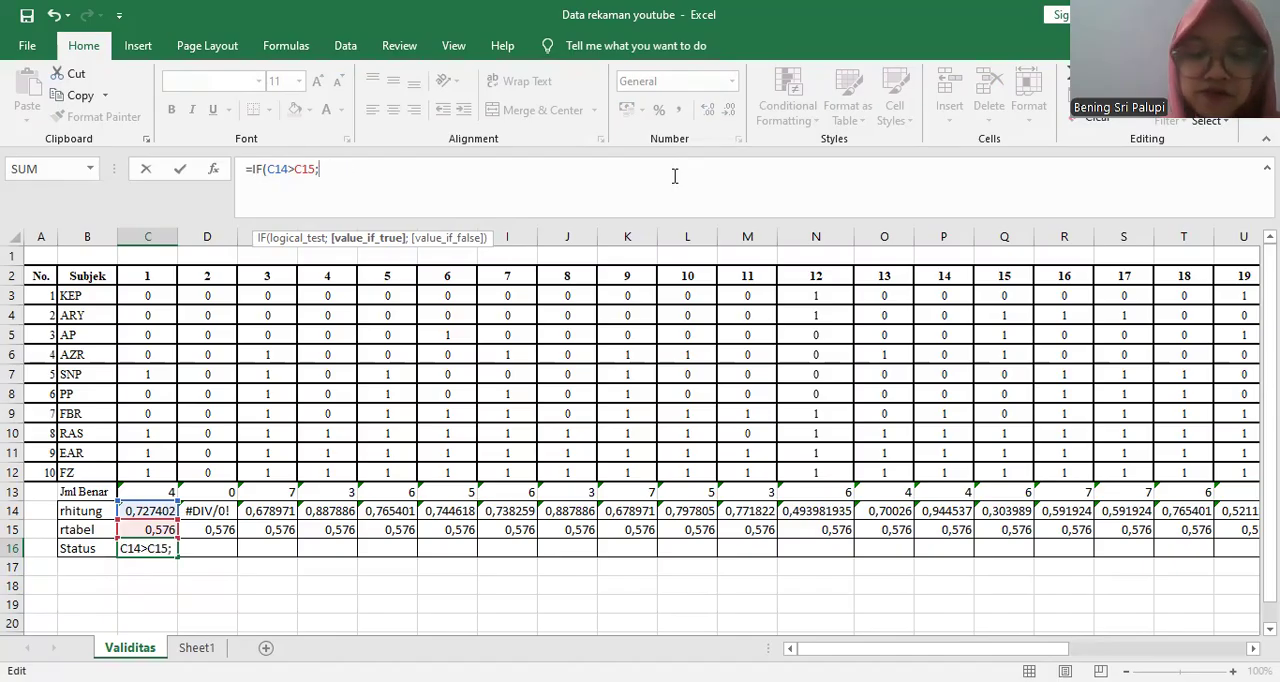
# - Complete C16's IF formula with "Valid" as the true result and "Tidak Valid" as the false result, and accept it
pyautogui.write('"Valid";"Tid')
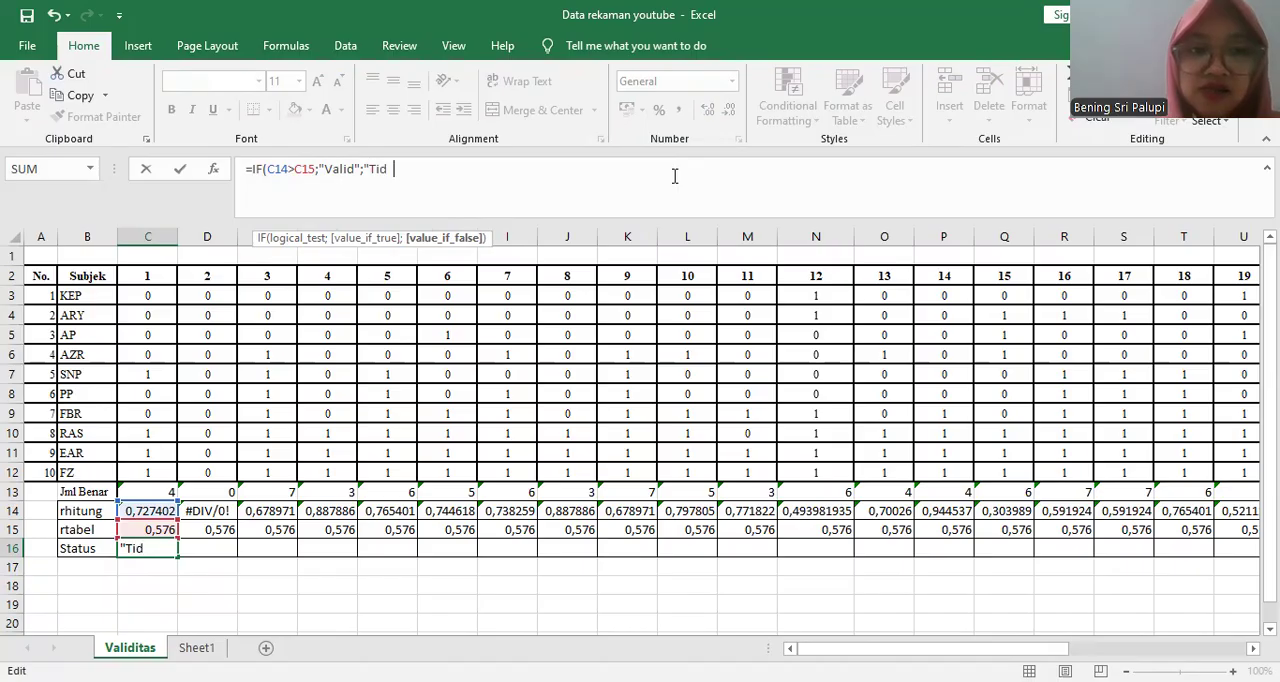
pyautogui.write('ak Valid')
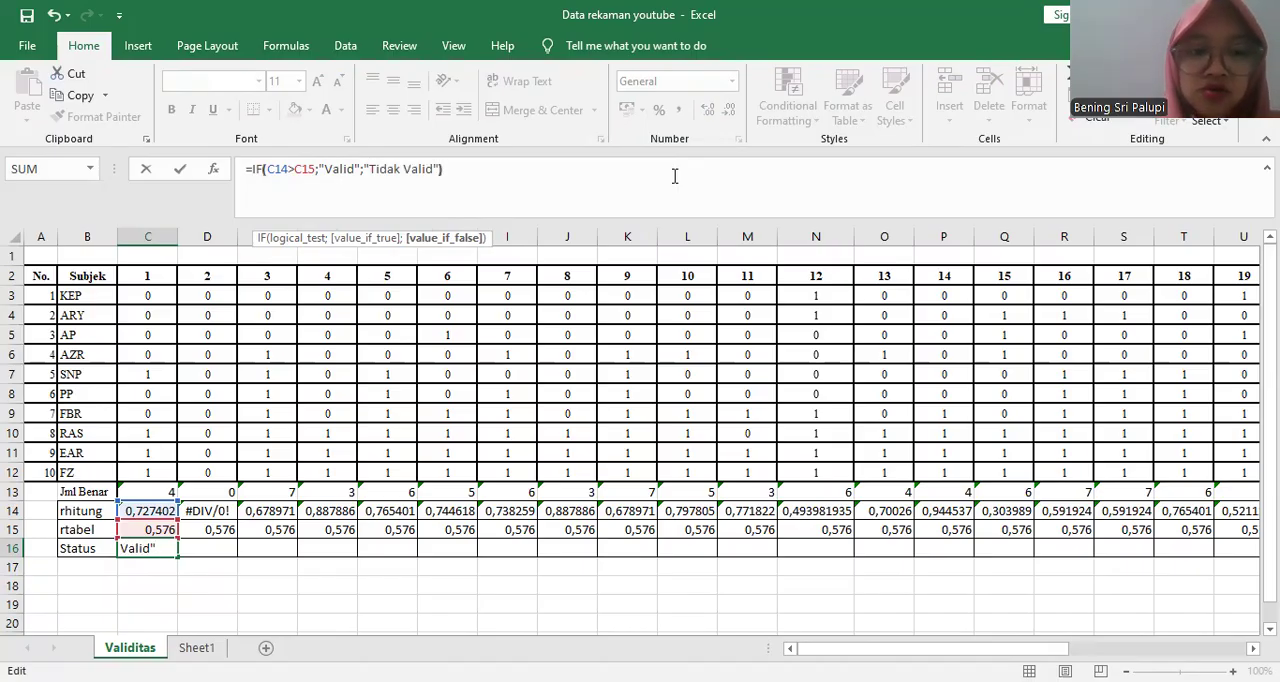
pyautogui.press('Return')
pyautogui.press('Up')
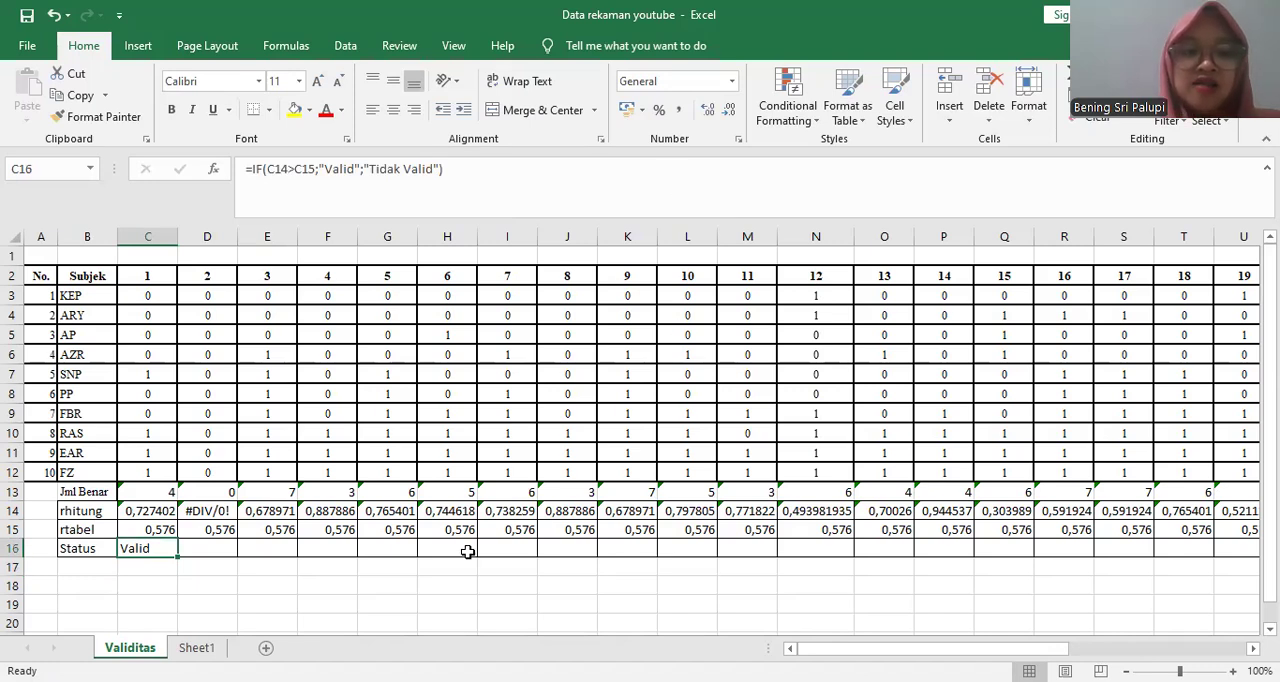
# - Fill the Status formula from C16 across row 16 to item 30 in AF16
pyautogui.moveTo(178, 556); pyautogui.dragTo(593, 568)
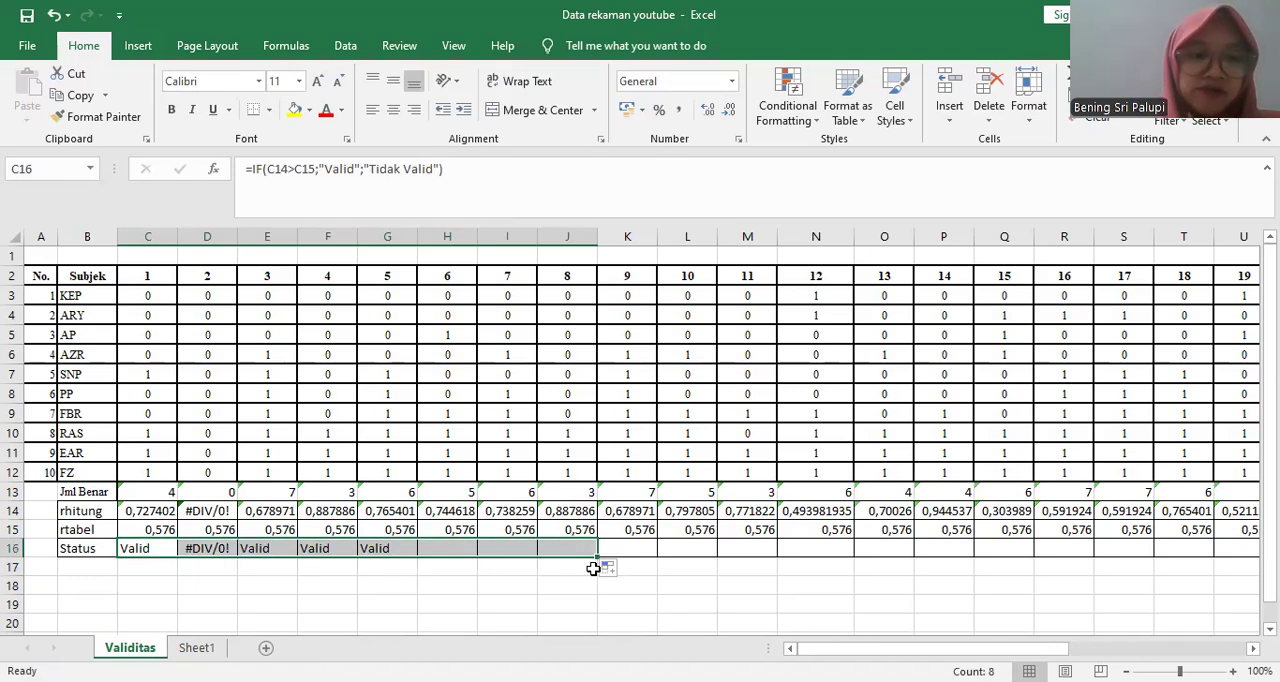
pyautogui.click(733, 564)
pyautogui.click(140, 550)
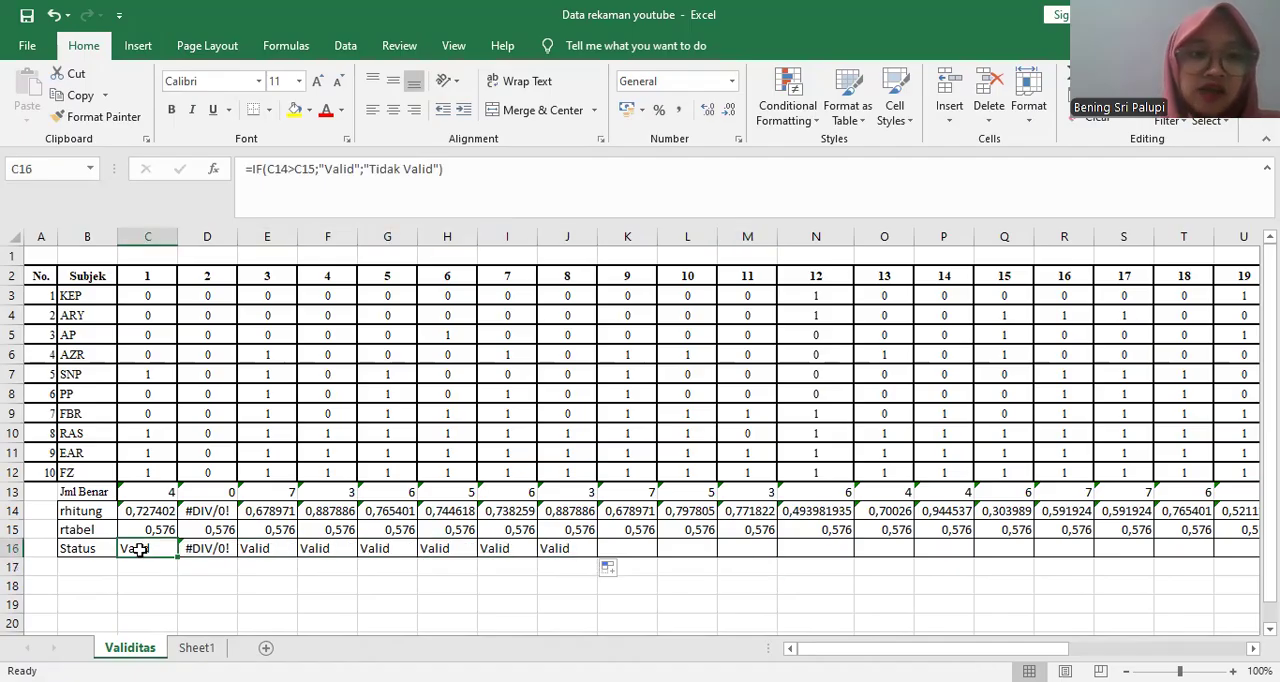
pyautogui.click(557, 545)
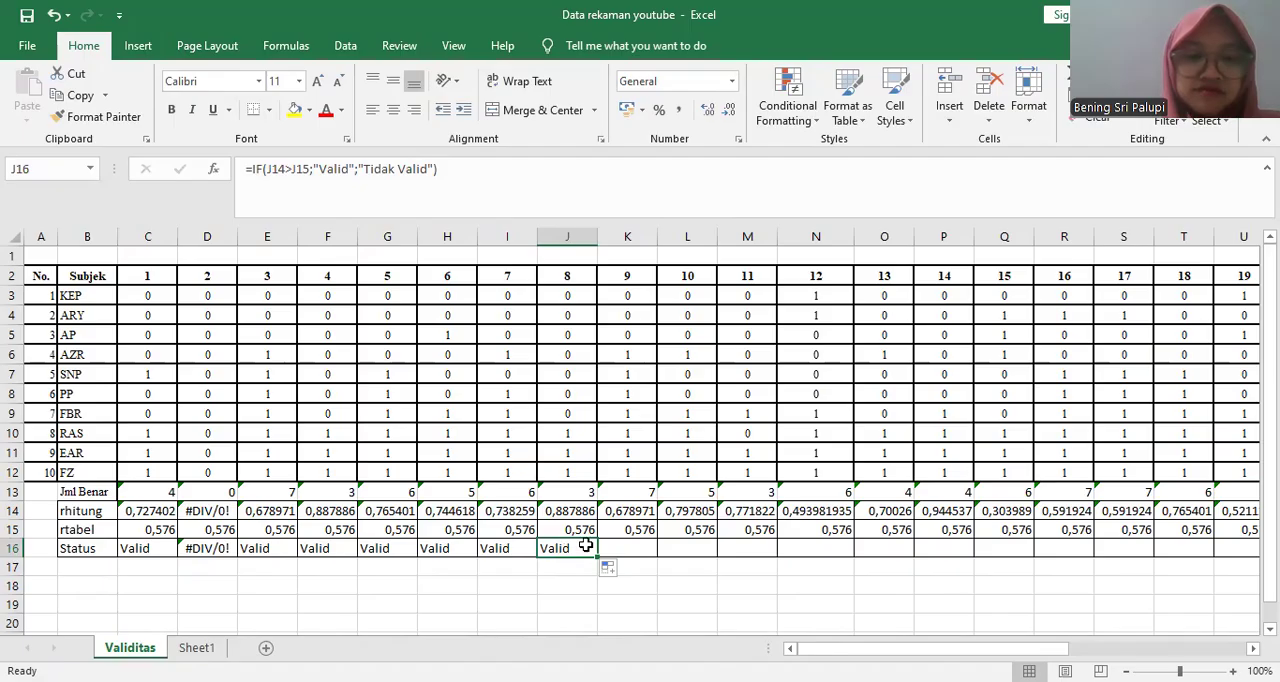
pyautogui.moveTo(598, 560); pyautogui.dragTo(1178, 540)
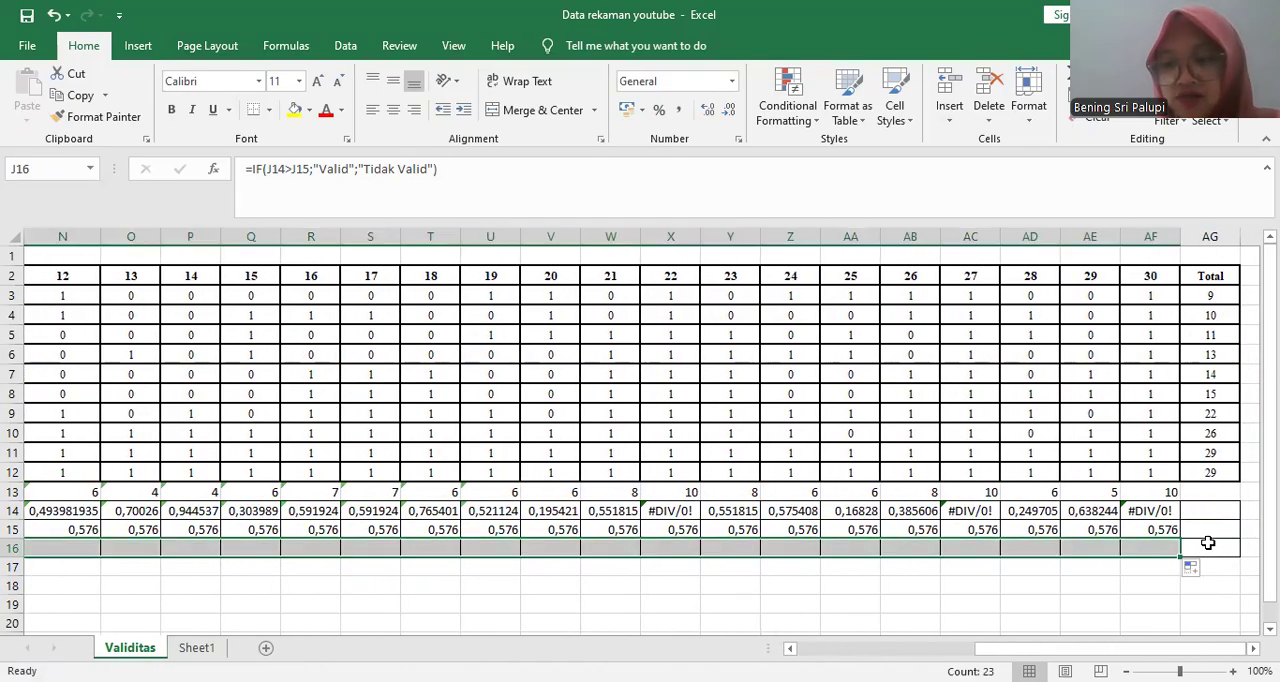
pyautogui.click(788, 568)
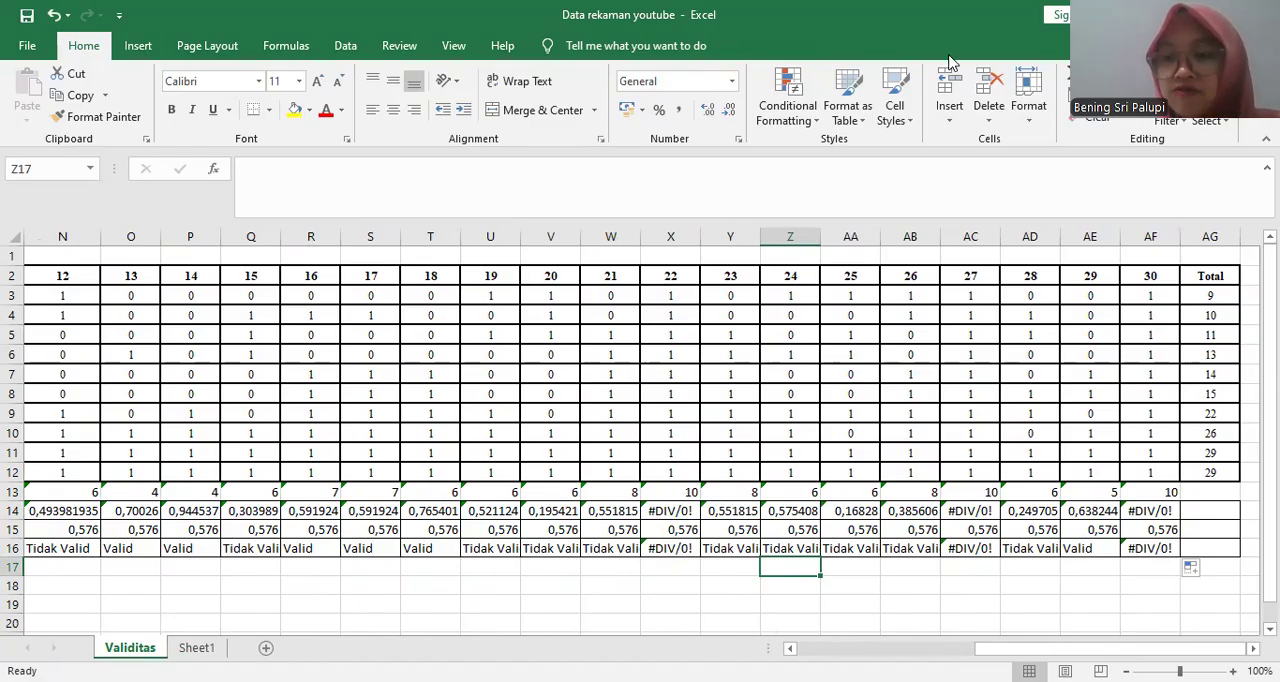
# - Widen columns Q, U, V, W, Y, Z, AA, AB and AD so each Tidak Valid status fits its cell
pyautogui.doubleClick(1062, 231)
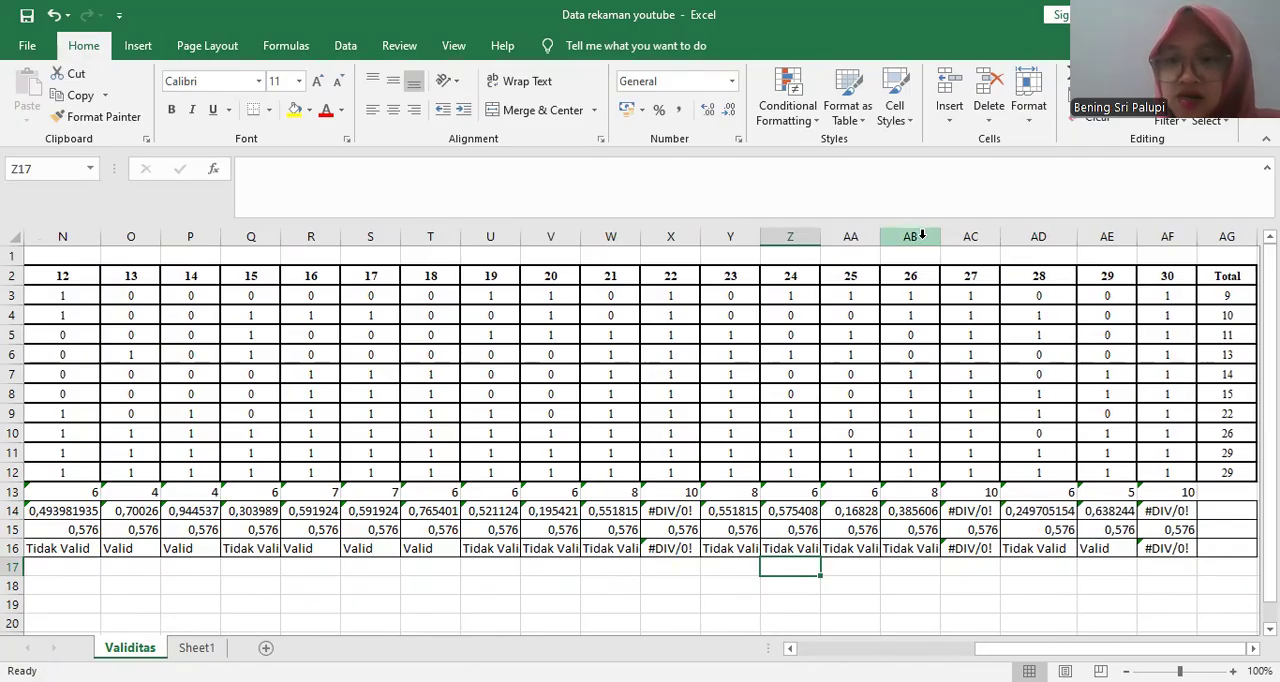
pyautogui.moveTo(941, 237); pyautogui.dragTo(971, 235)
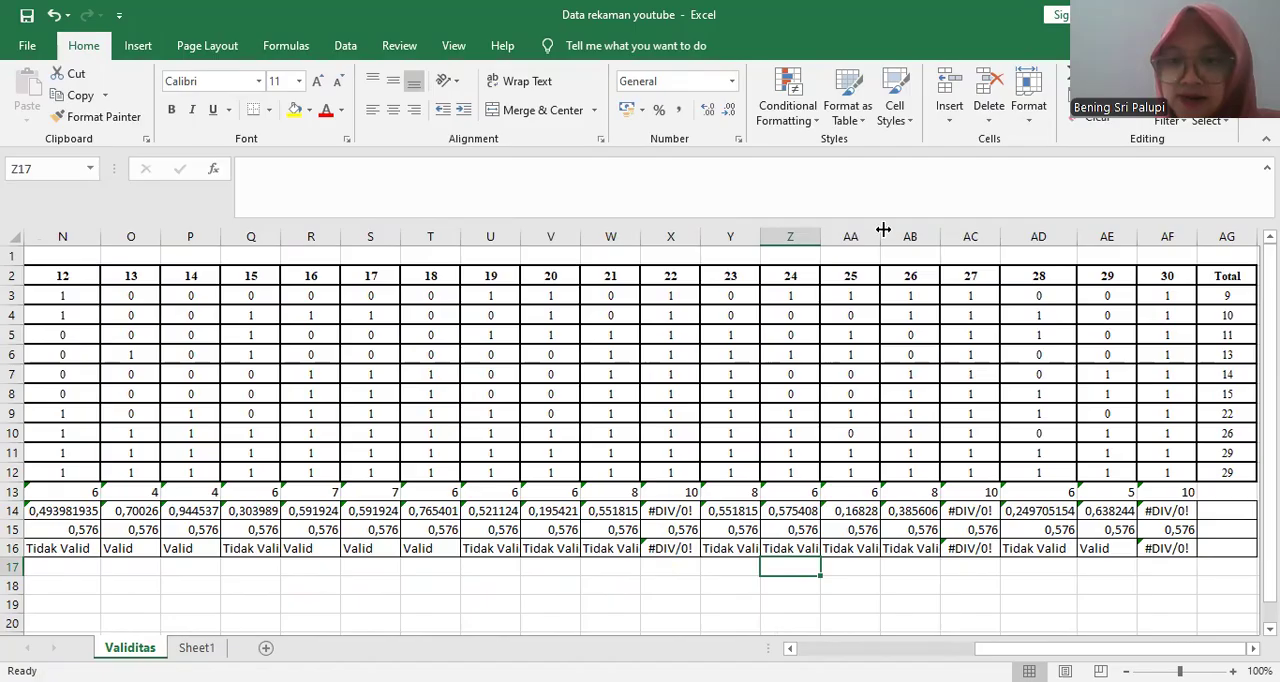
pyautogui.moveTo(880, 235); pyautogui.dragTo(901, 235)
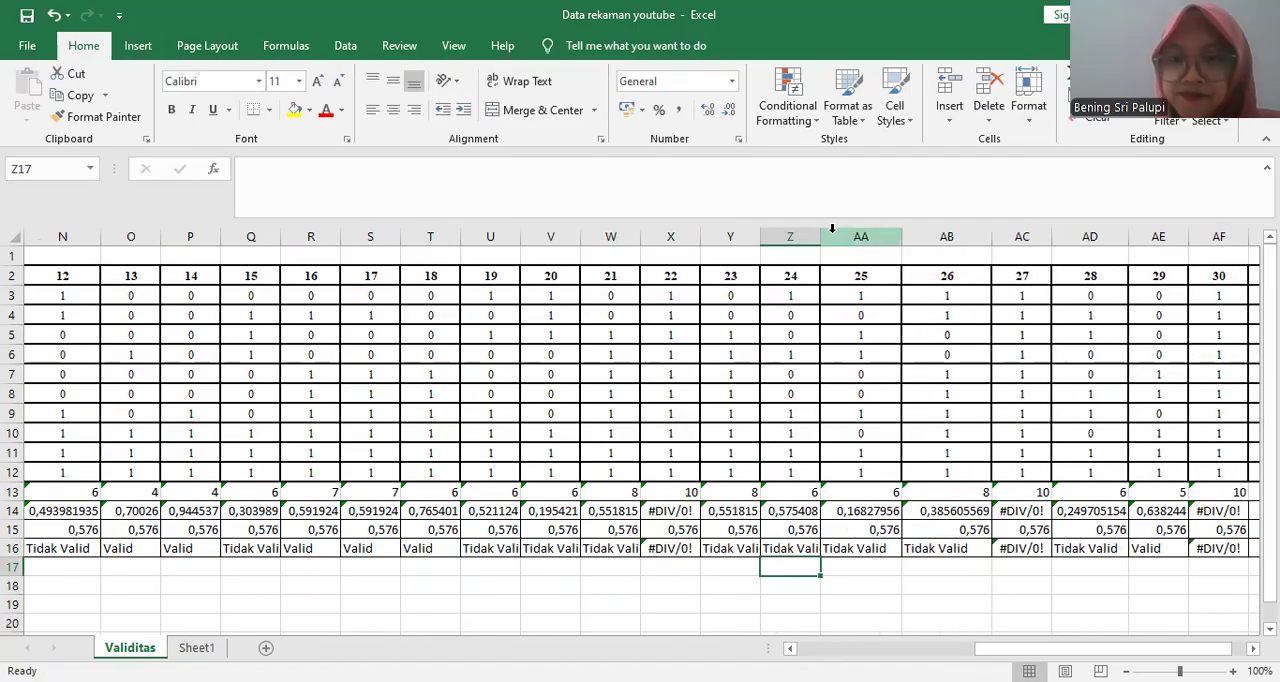
pyautogui.moveTo(817, 233); pyautogui.dragTo(838, 235)
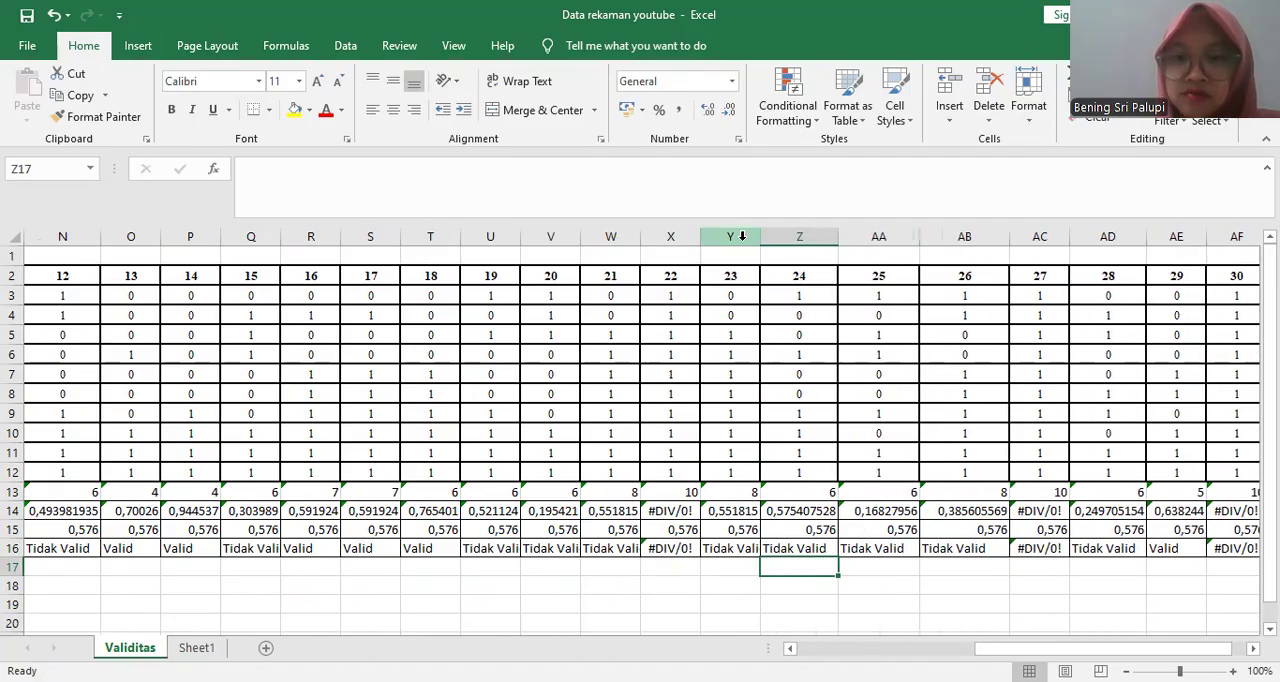
pyautogui.moveTo(761, 236); pyautogui.dragTo(781, 236)
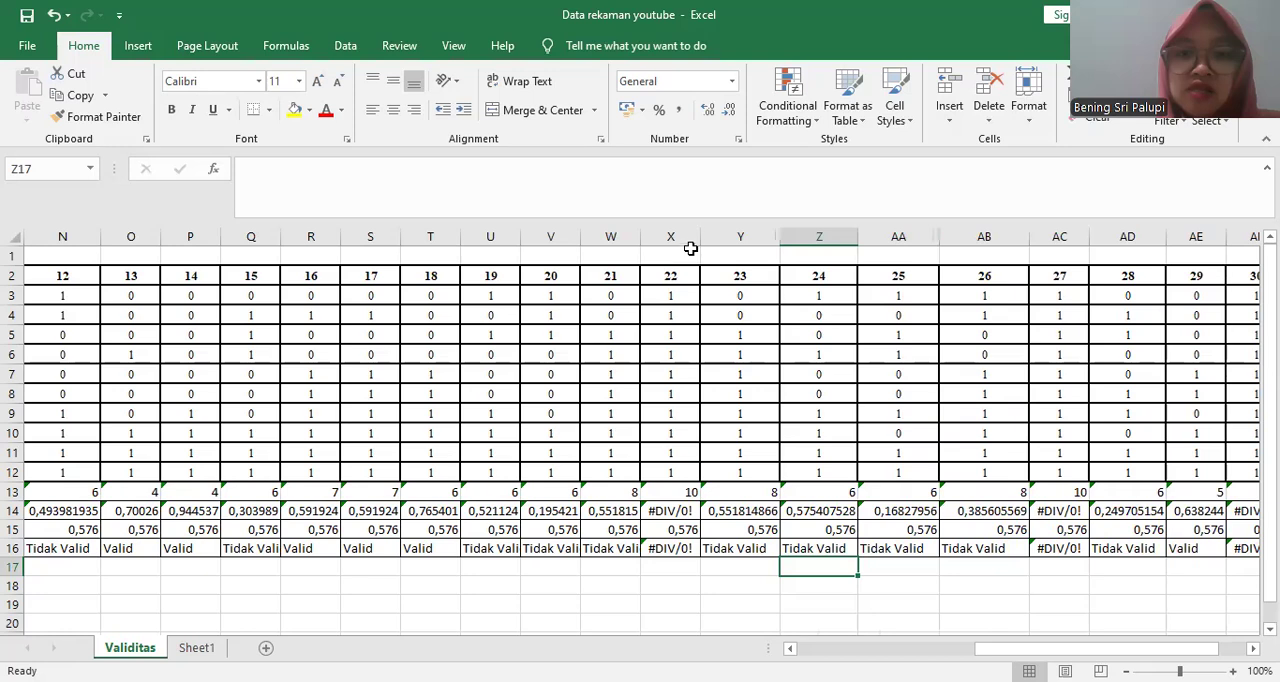
pyautogui.moveTo(697, 235); pyautogui.dragTo(654, 237)
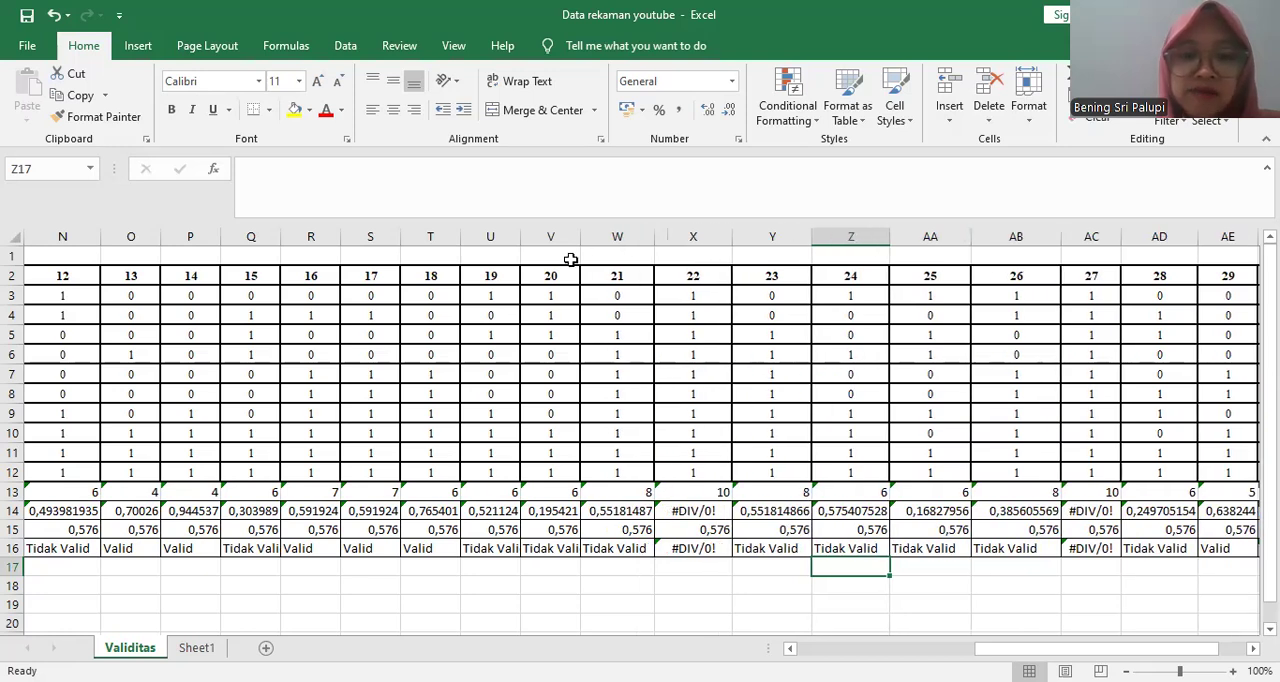
pyautogui.moveTo(576, 237); pyautogui.dragTo(540, 236)
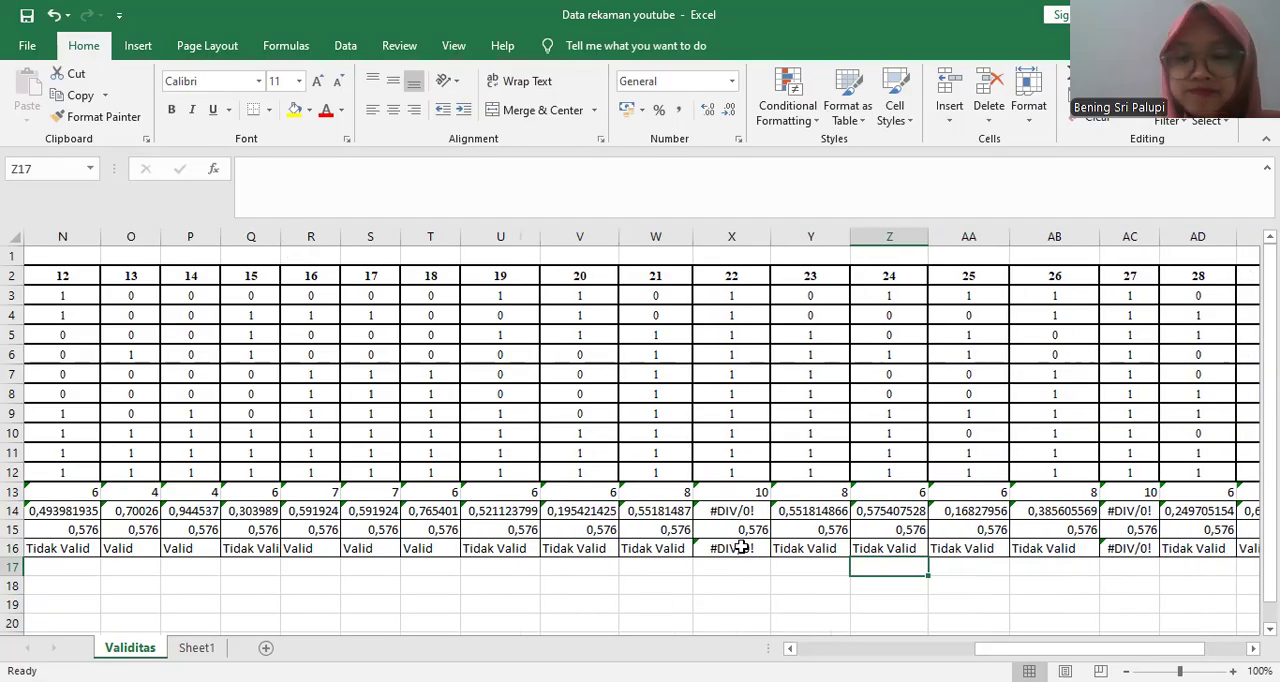
# - Examine the Status results along row 16 from item 1 in C16 through item 16 in R16
pyautogui.moveTo(1040, 647); pyautogui.dragTo(862, 647)
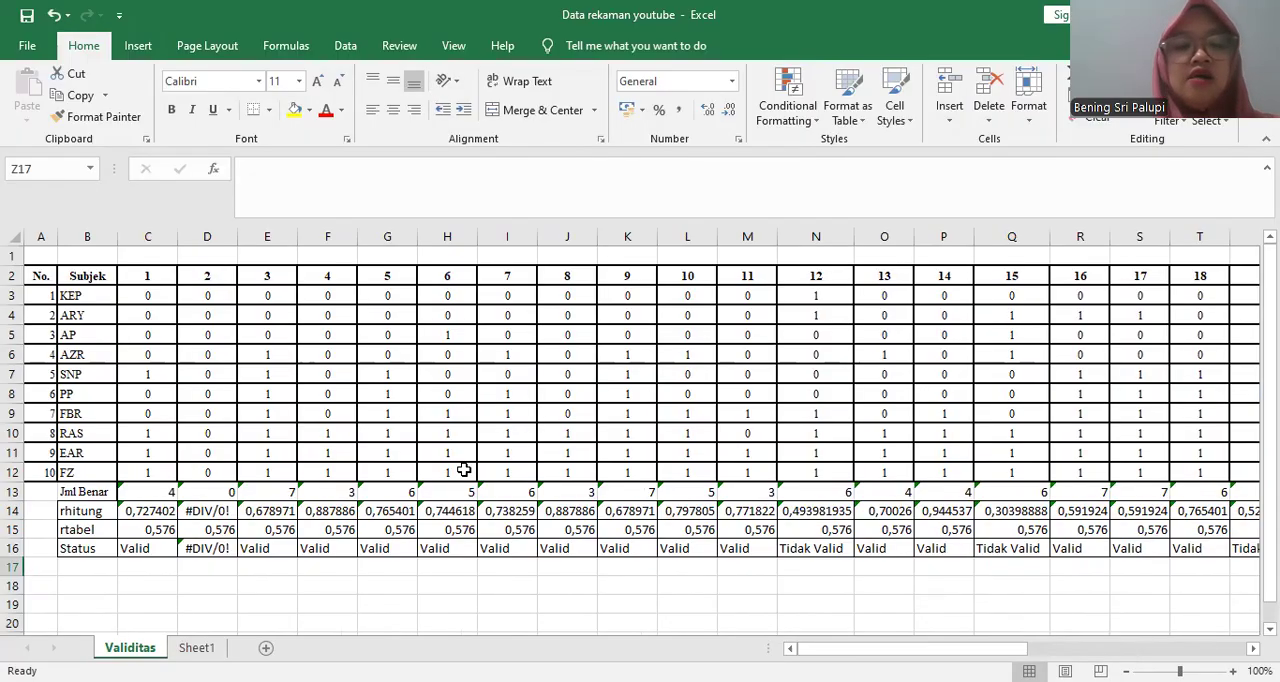
pyautogui.click(148, 547)
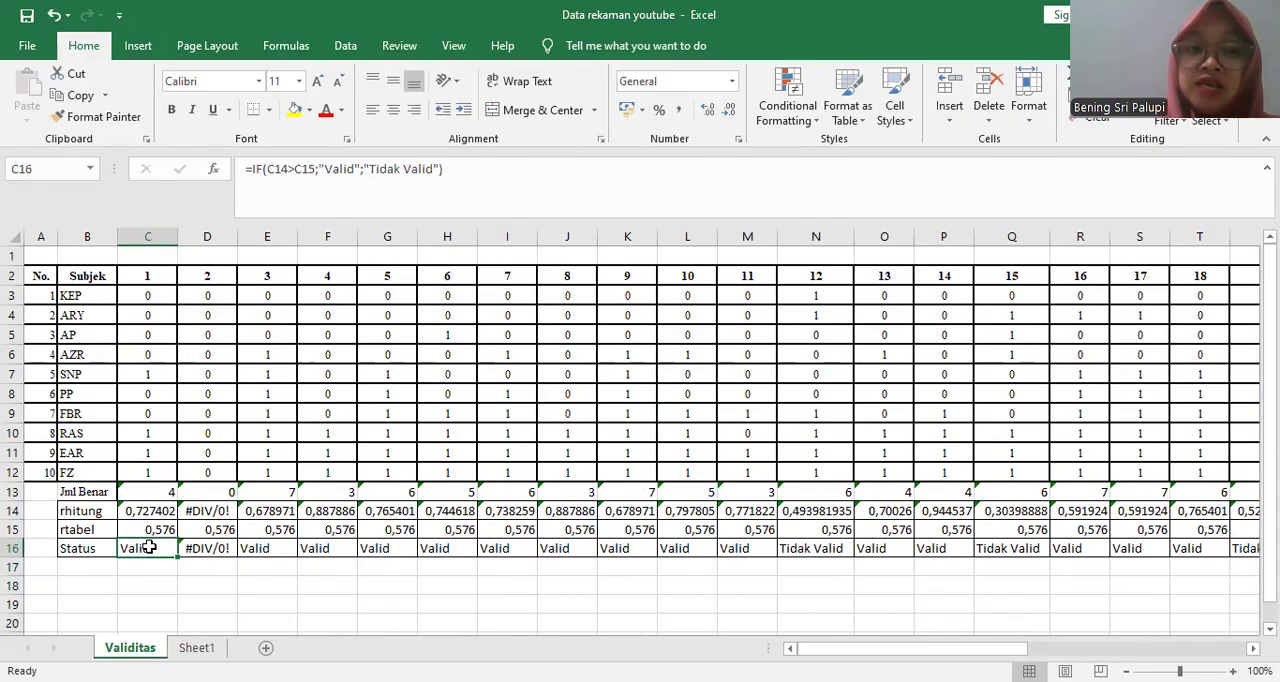
pyautogui.press('Right')
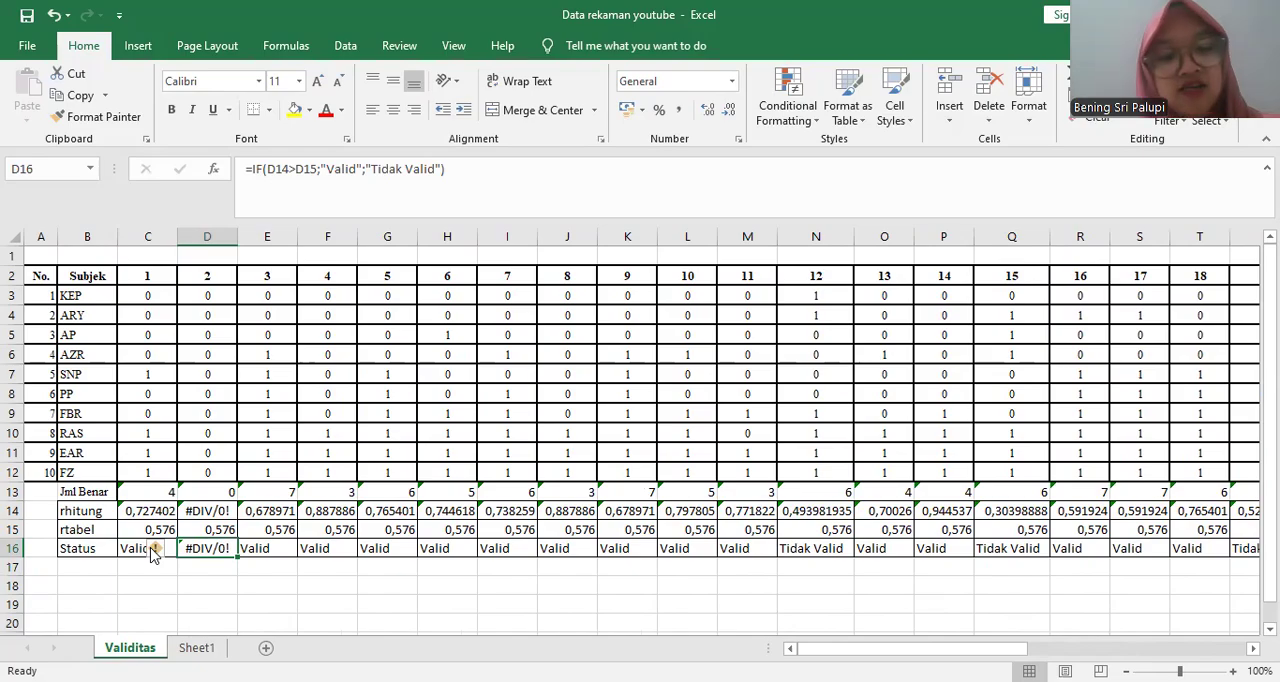
pyautogui.press('Right')
pyautogui.press('Right')
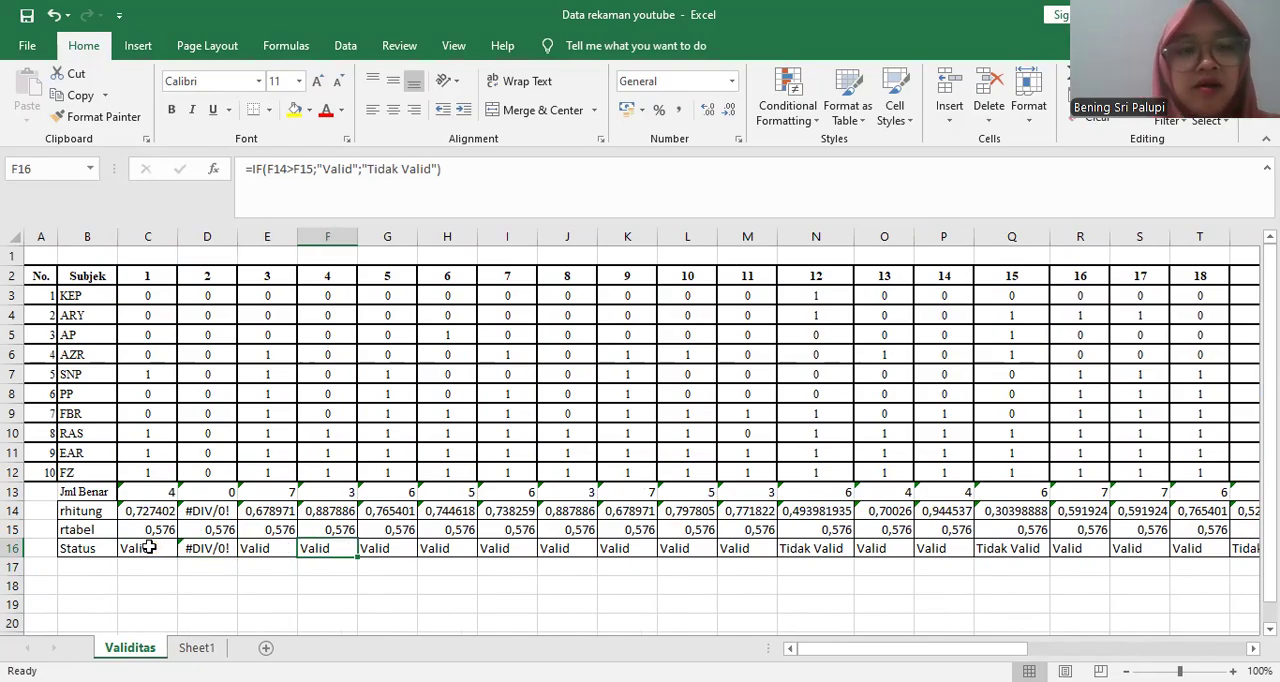
pyautogui.press('Right')
pyautogui.press('Right')
pyautogui.press('Right')
pyautogui.press('Right')
pyautogui.press('Right')
pyautogui.press('Right')
pyautogui.press('Right')
pyautogui.press('Right')
pyautogui.press('Right')
pyautogui.press('Right')
pyautogui.press('Right')
pyautogui.press('Right')
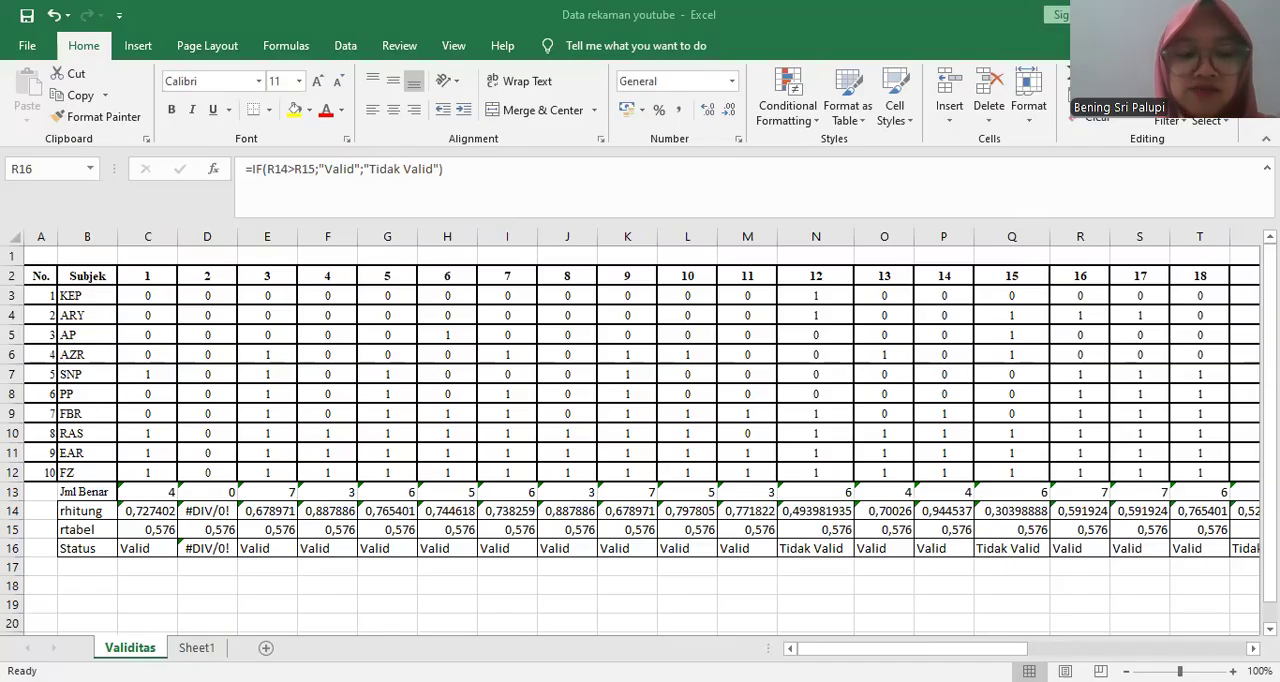
# - Delete the Sheet1 worksheet that holds the answer options and option counts
pyautogui.click(197, 648)
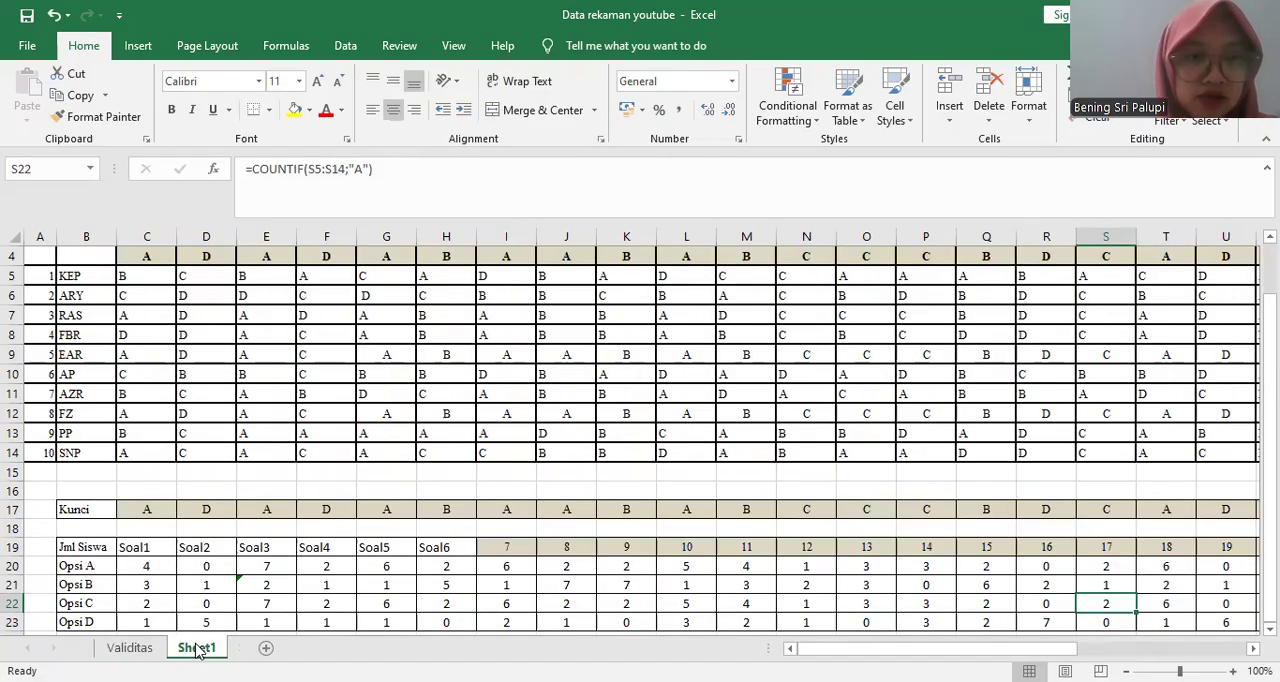
pyautogui.rightClick(197, 649)
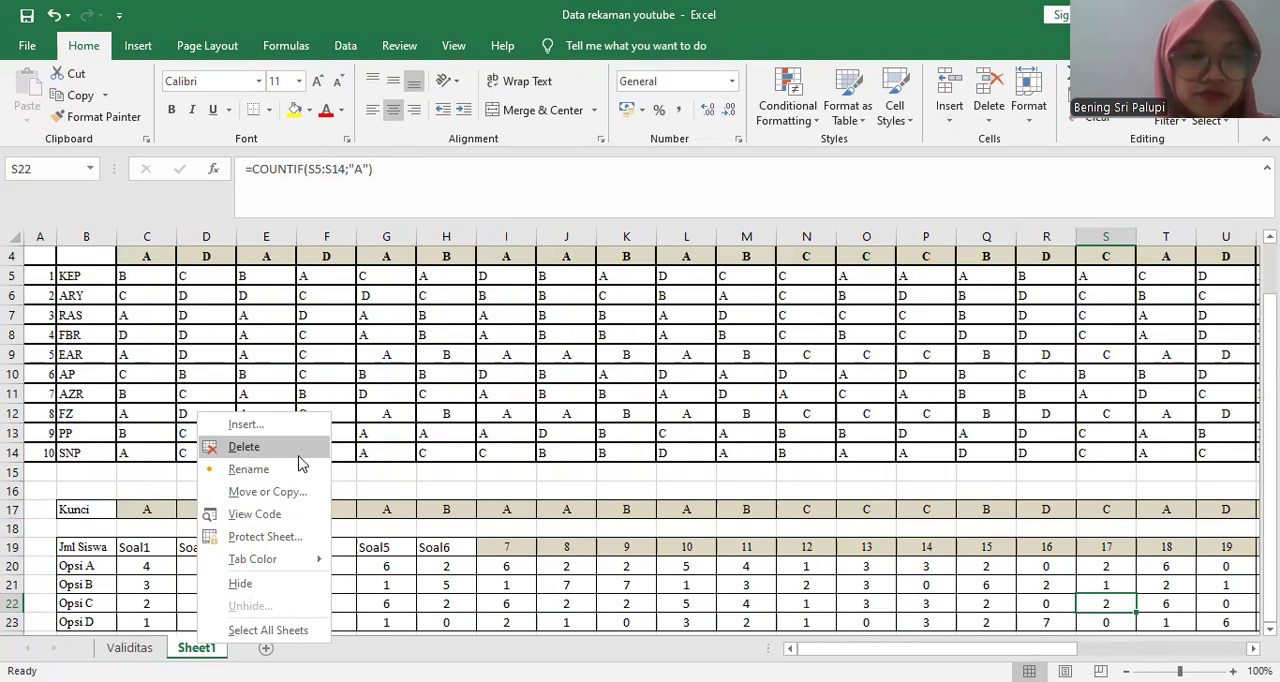
pyautogui.click(243, 450)
pyautogui.click(610, 403)
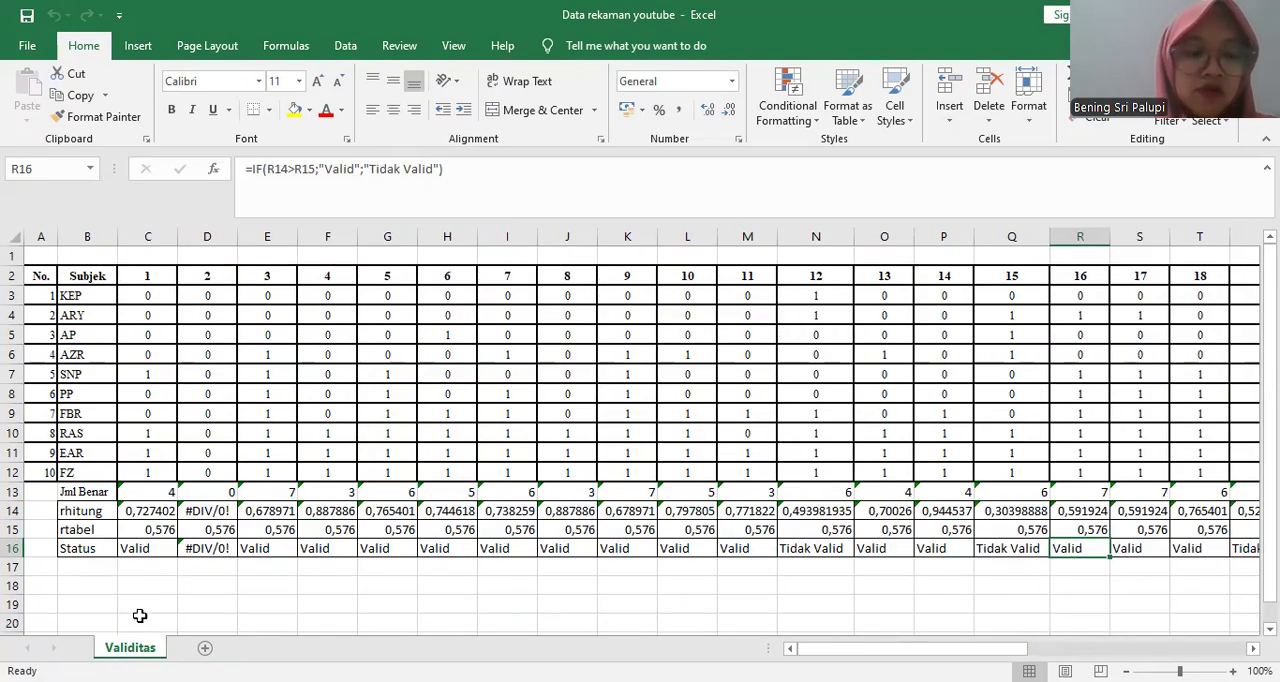
# - Add a blank worksheet after Validitas and name it Reliabilitas
pyautogui.click(205, 648)
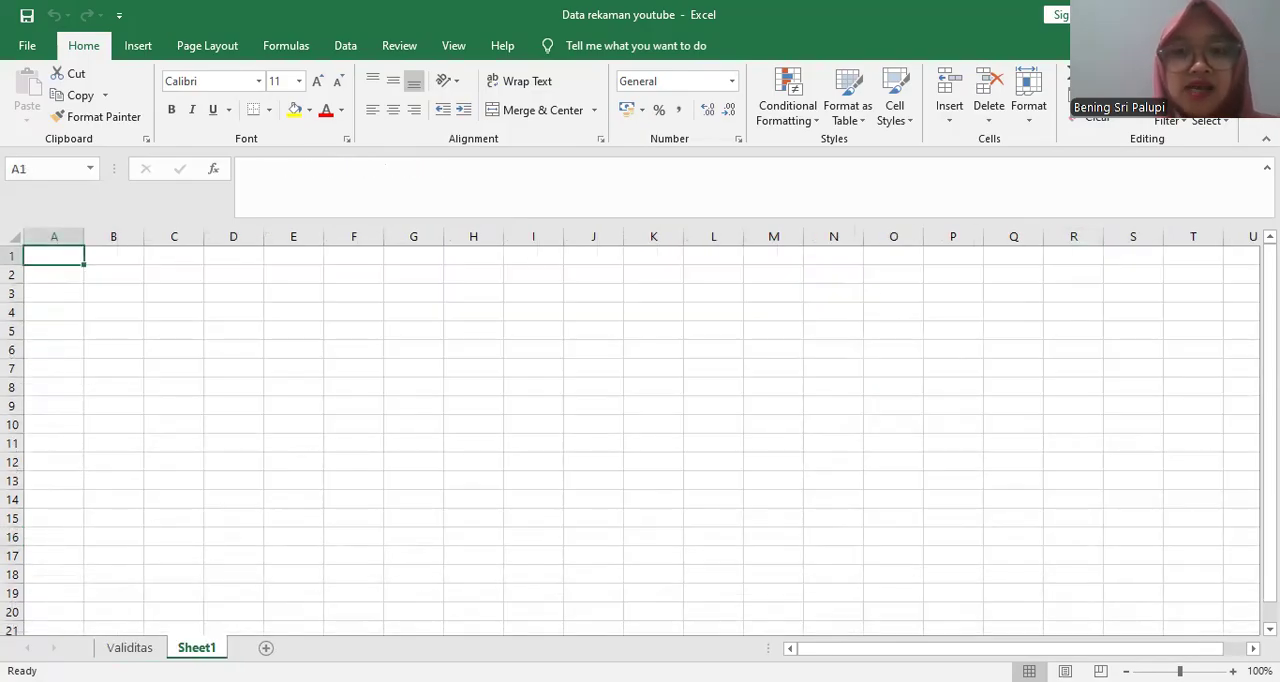
pyautogui.rightClick(200, 648)
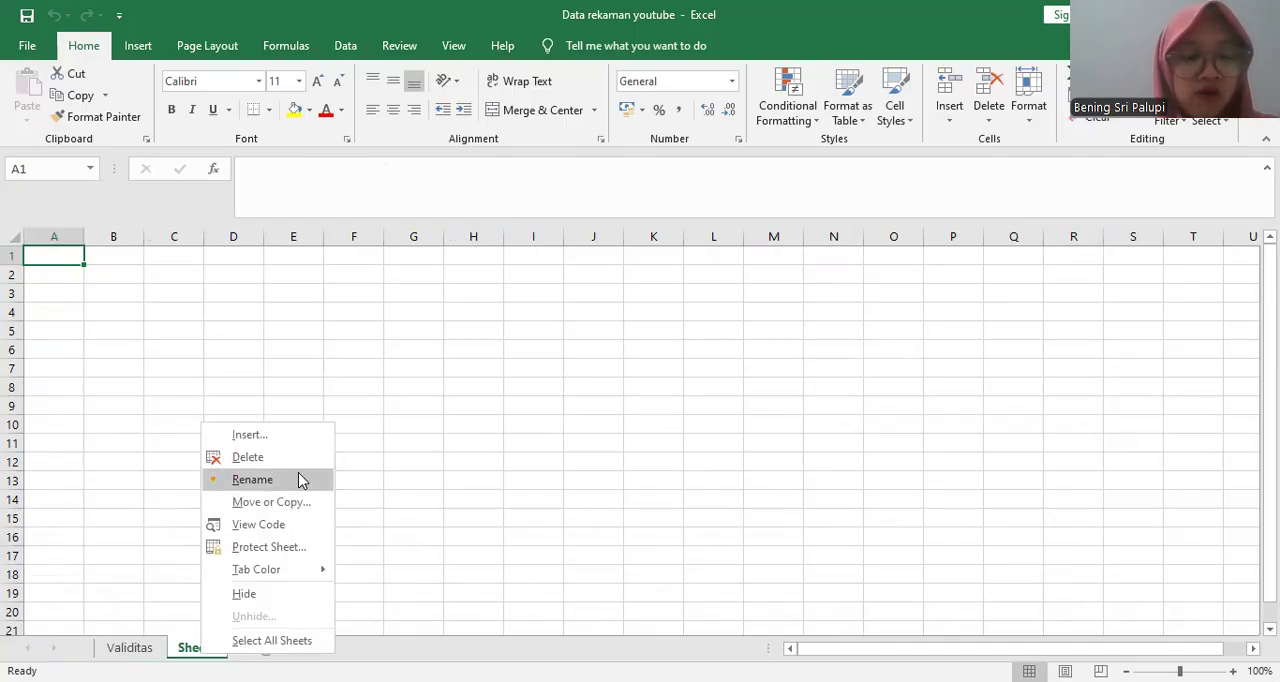
pyautogui.click(298, 474)
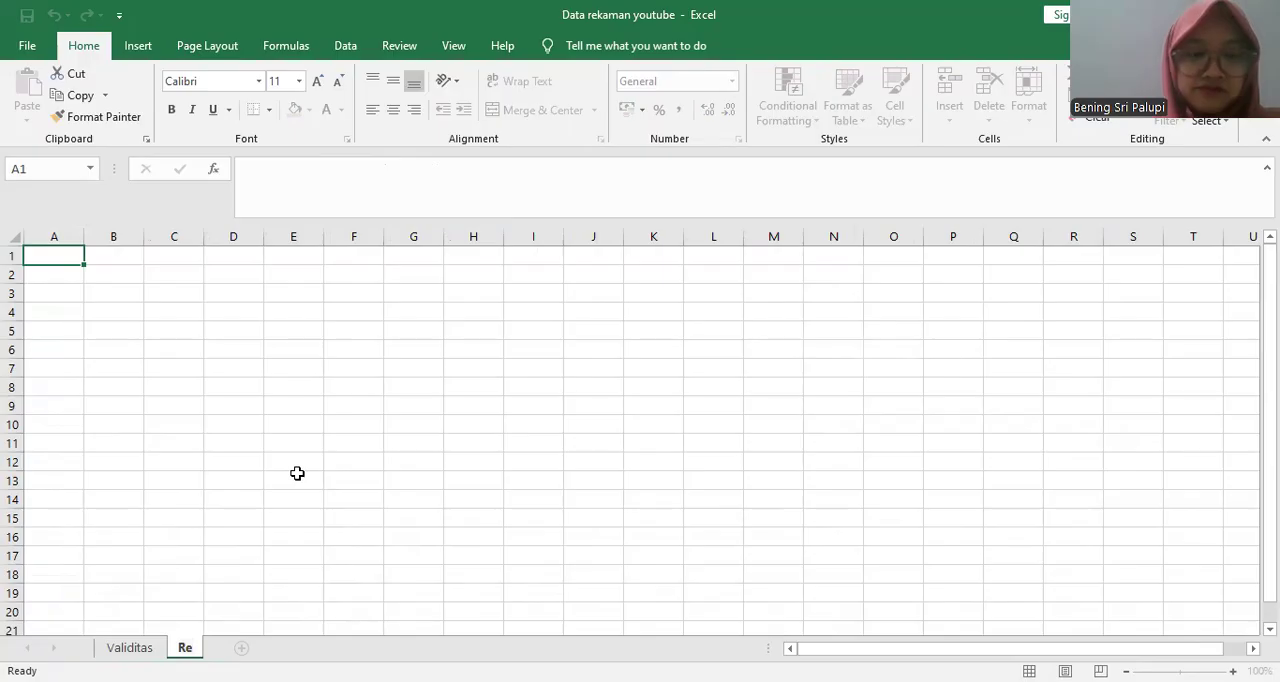
pyautogui.write('Reliabilitas')
pyautogui.press('Return')
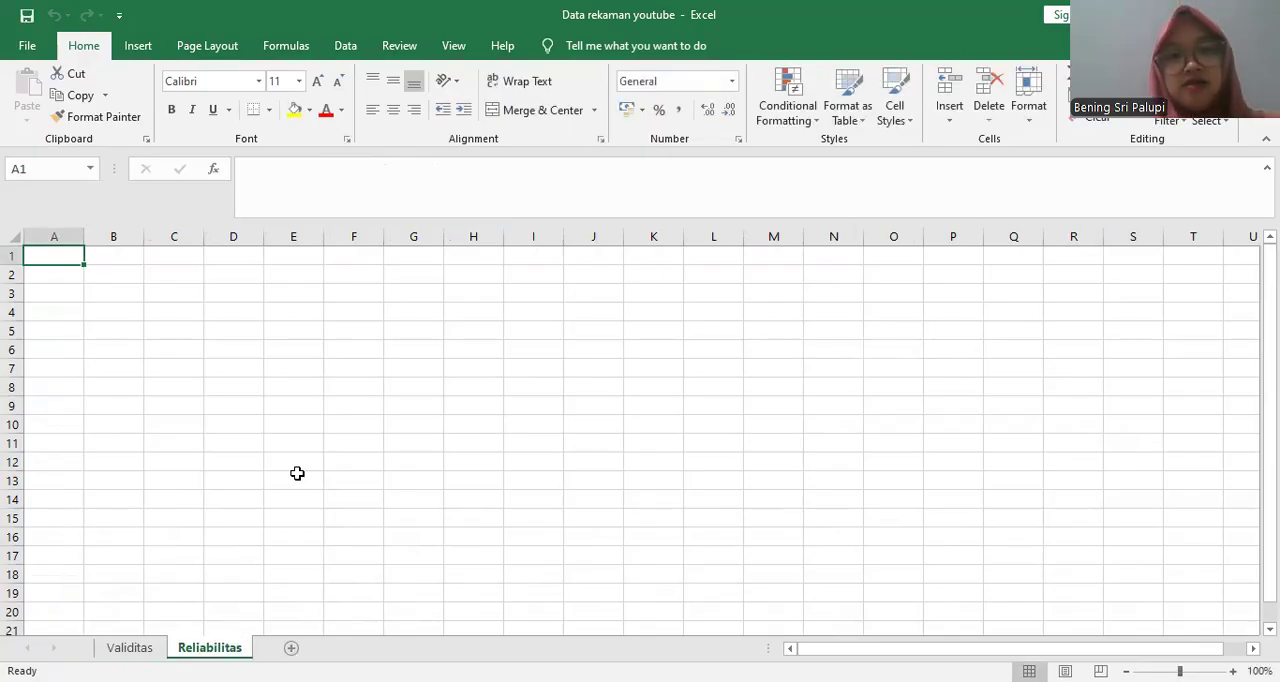